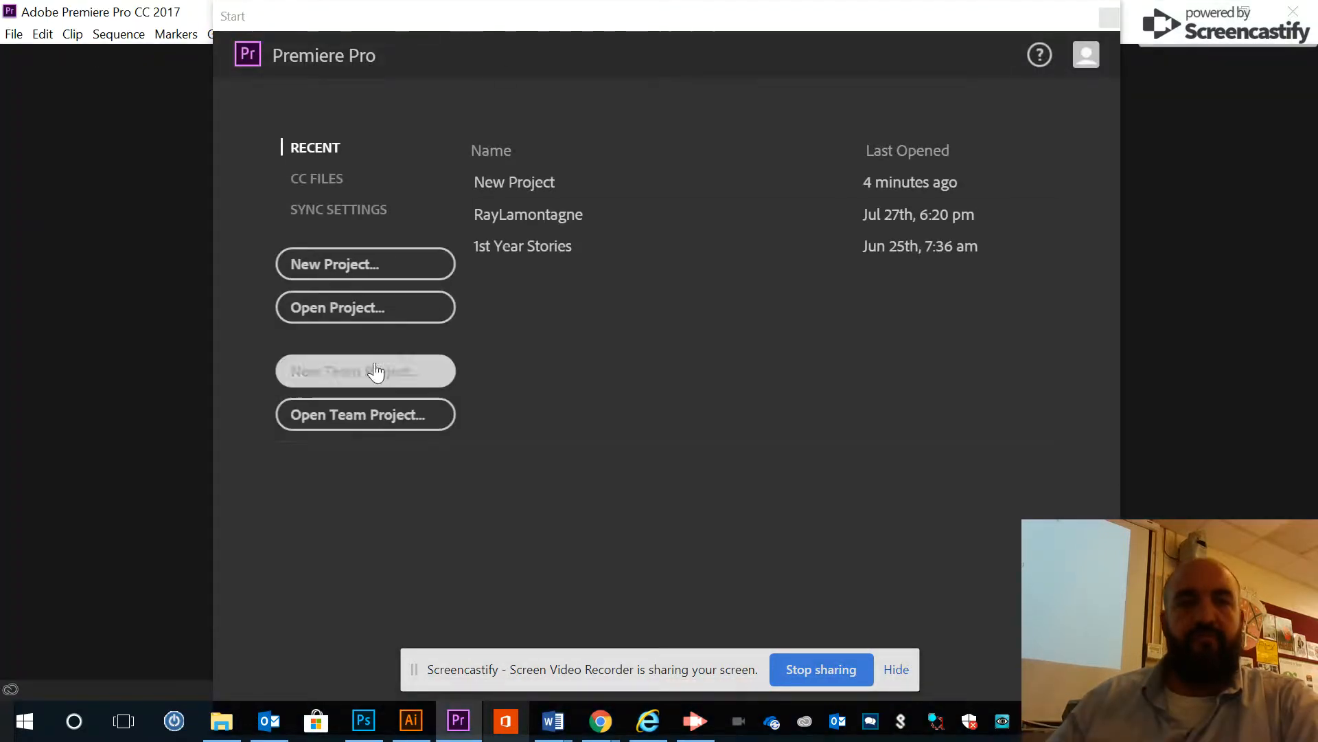
Step: Start a new project named "New Project" and choose the Televideo folder on the H: drive as its location
left_click(334, 269)
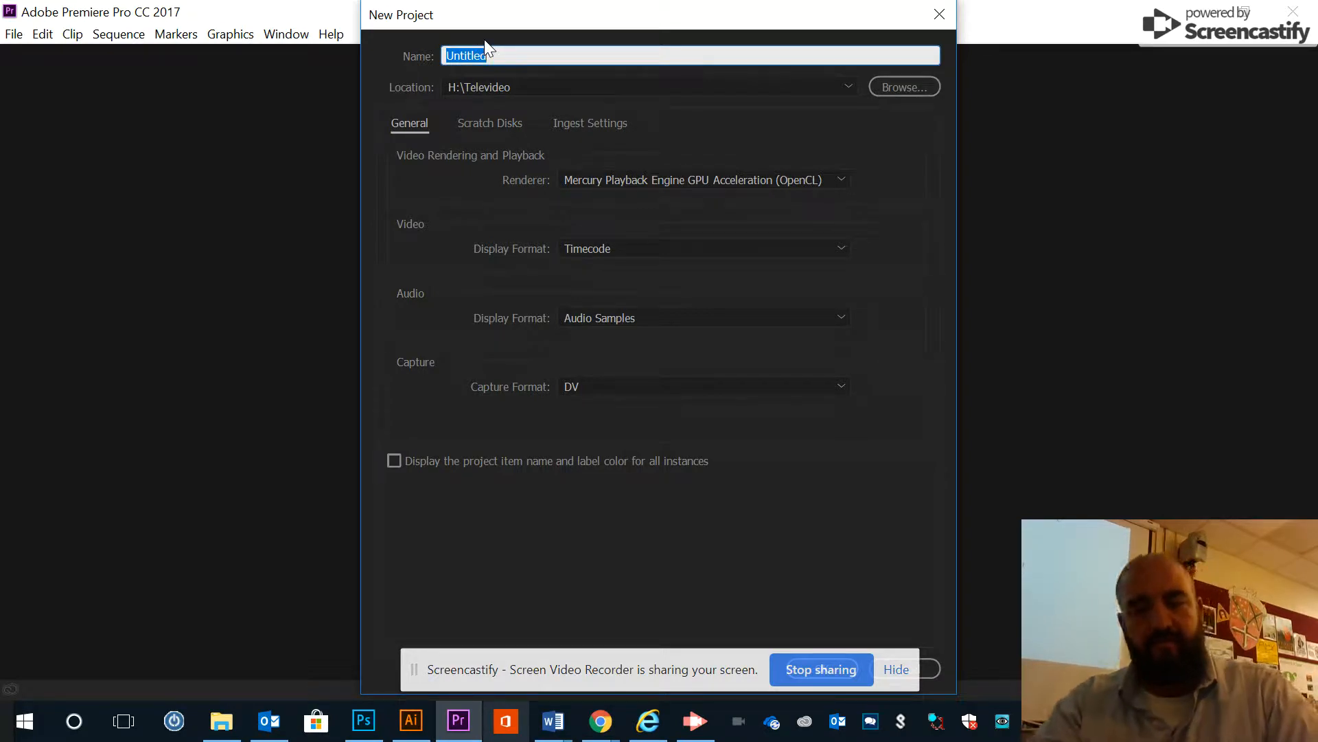
type("New Project")
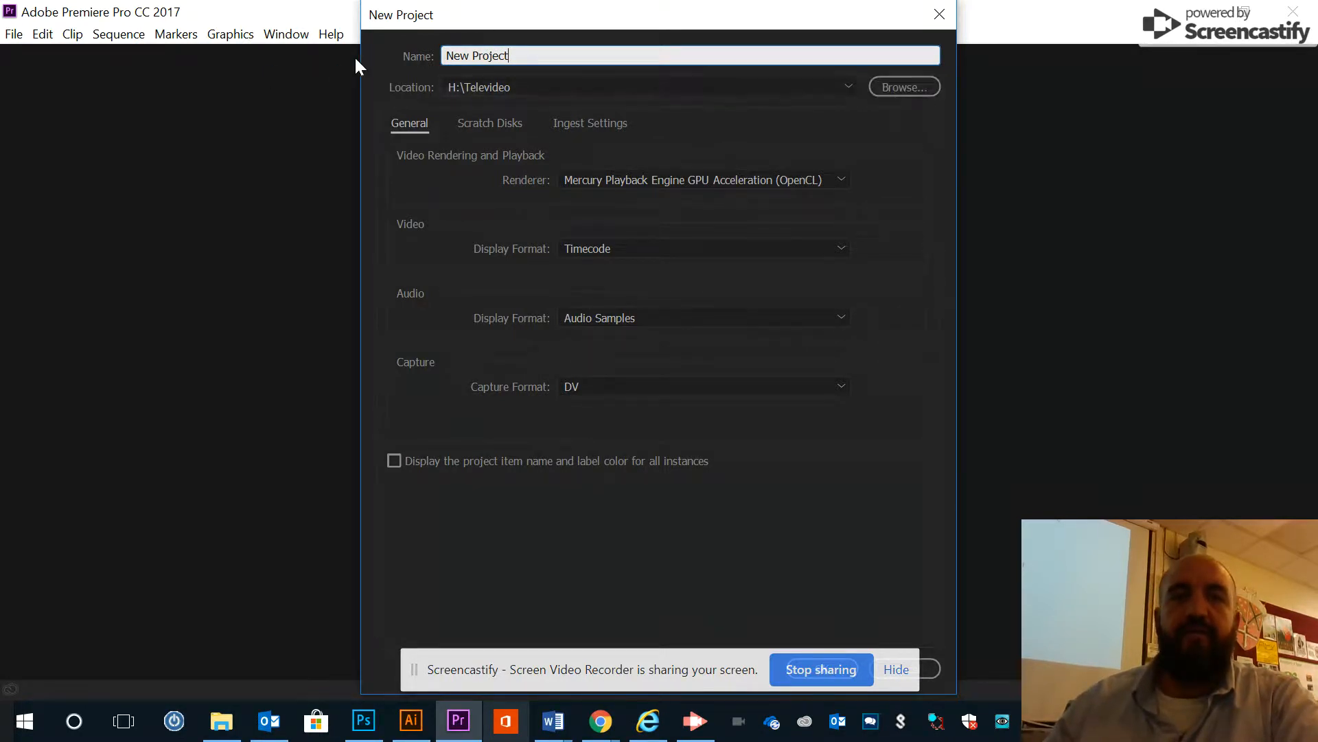
left_click(914, 89)
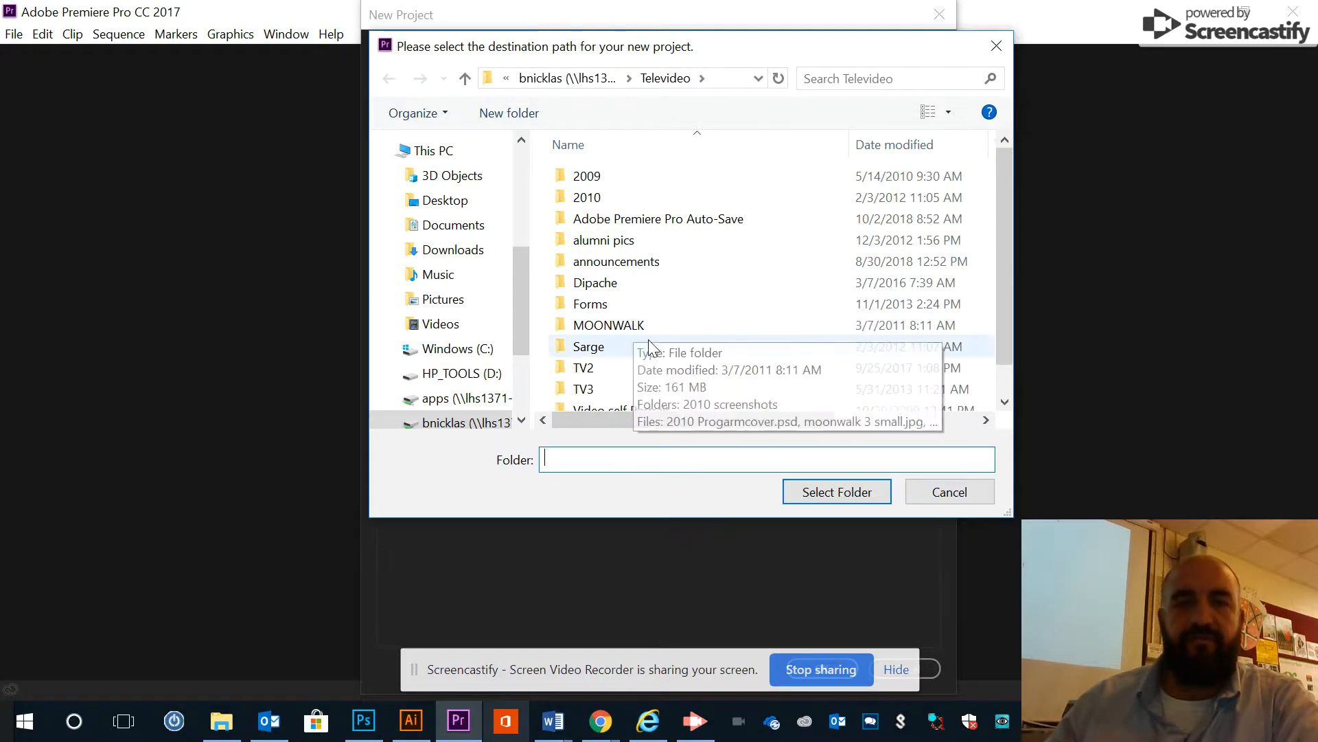
scroll(651, 344, "down", 1)
left_click(548, 79)
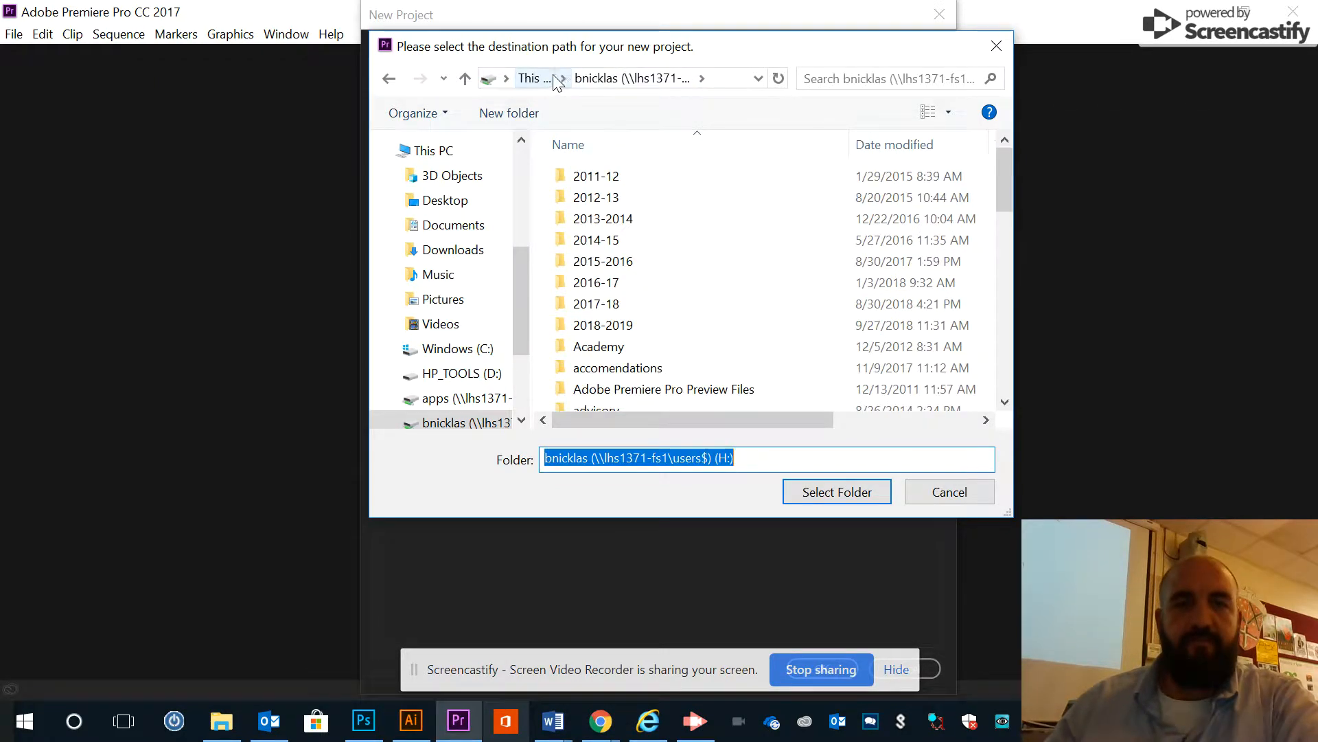
left_click_drag(525, 317, 527, 352)
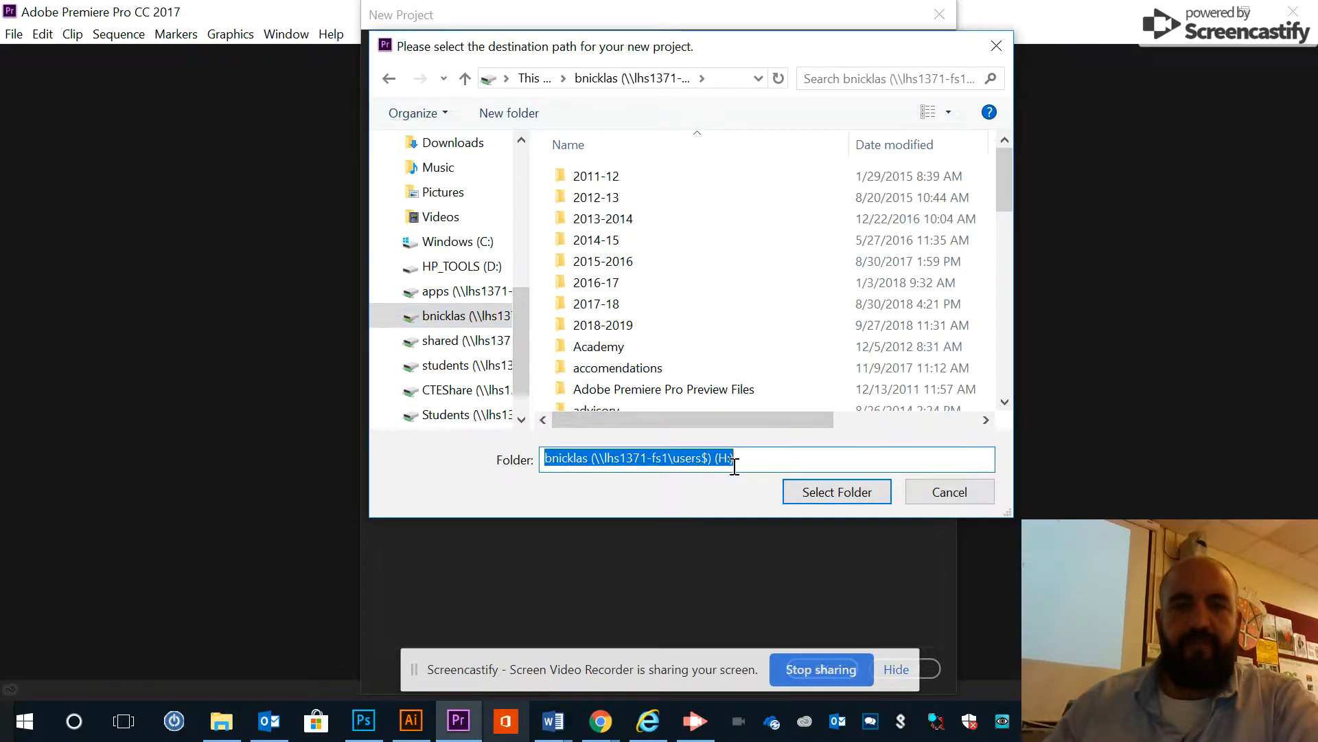
left_click(771, 456)
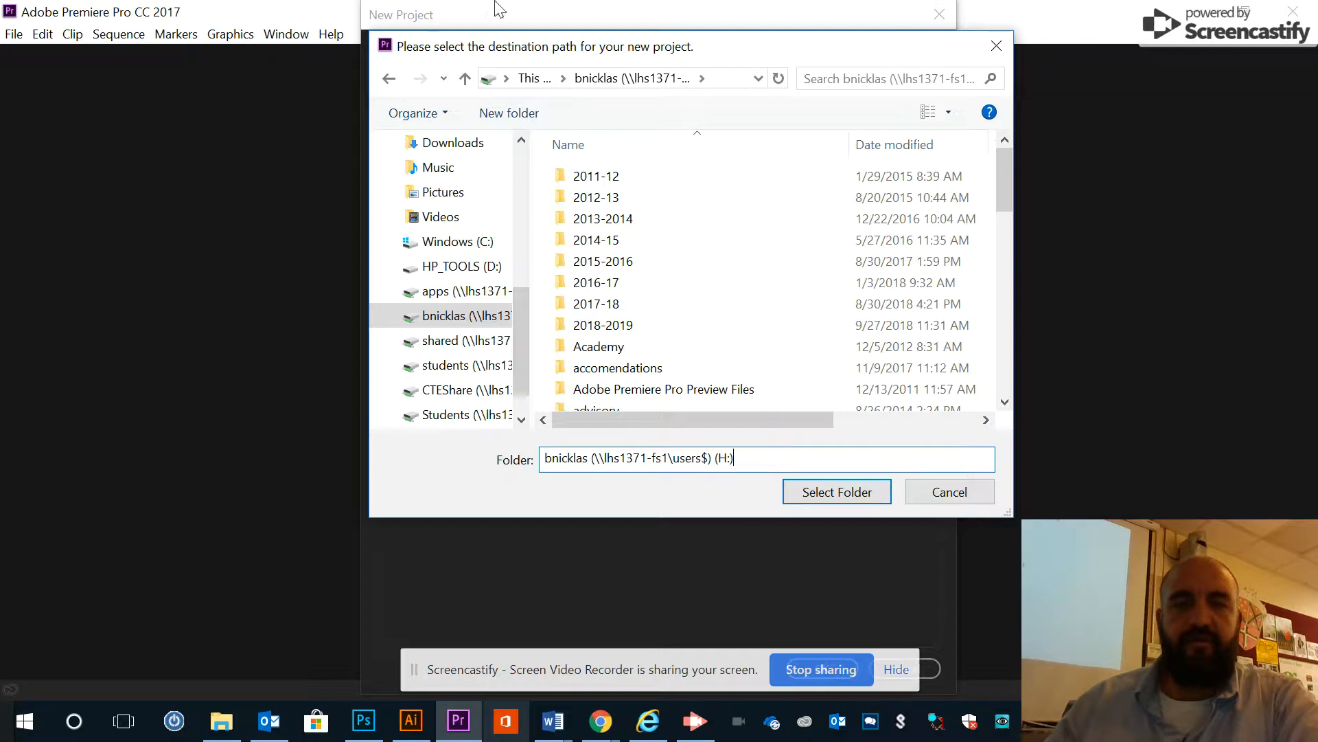
left_click(629, 368)
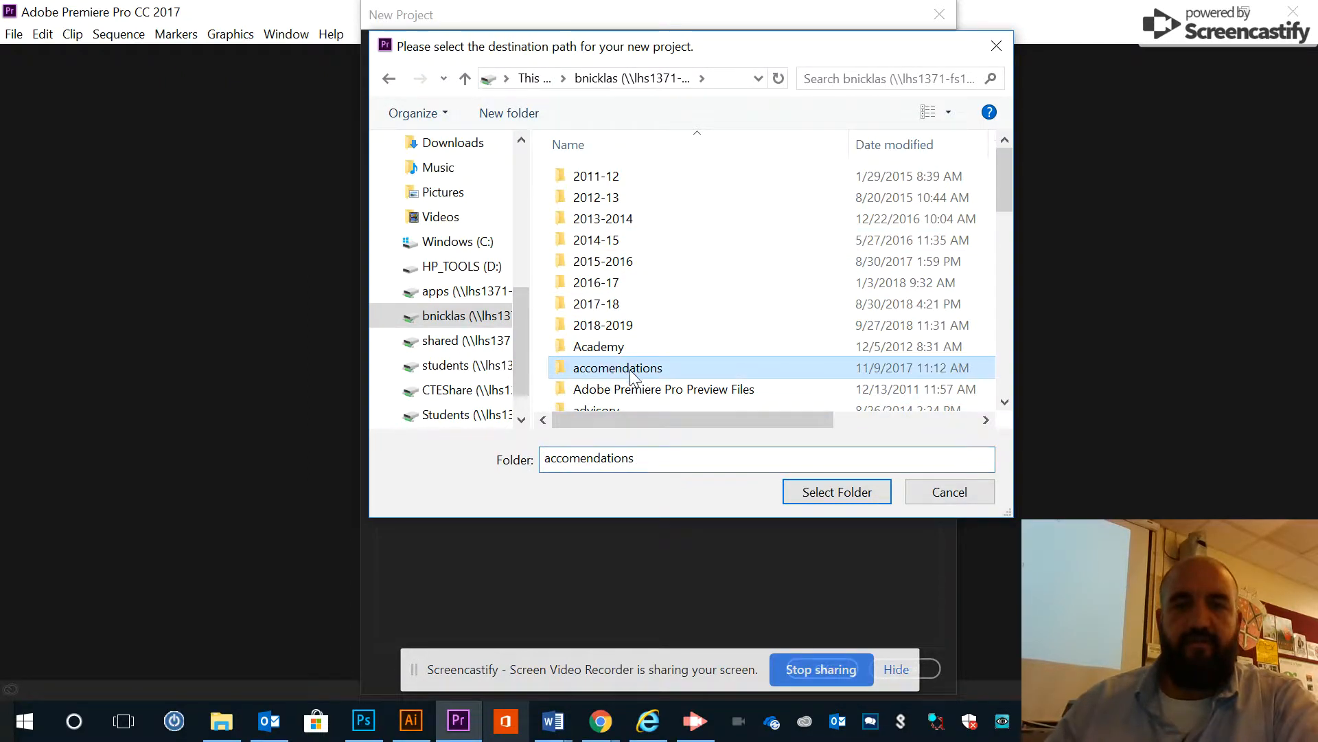
scroll(632, 371, "down", 9)
scroll(637, 369, "down", 2)
double_click(598, 315)
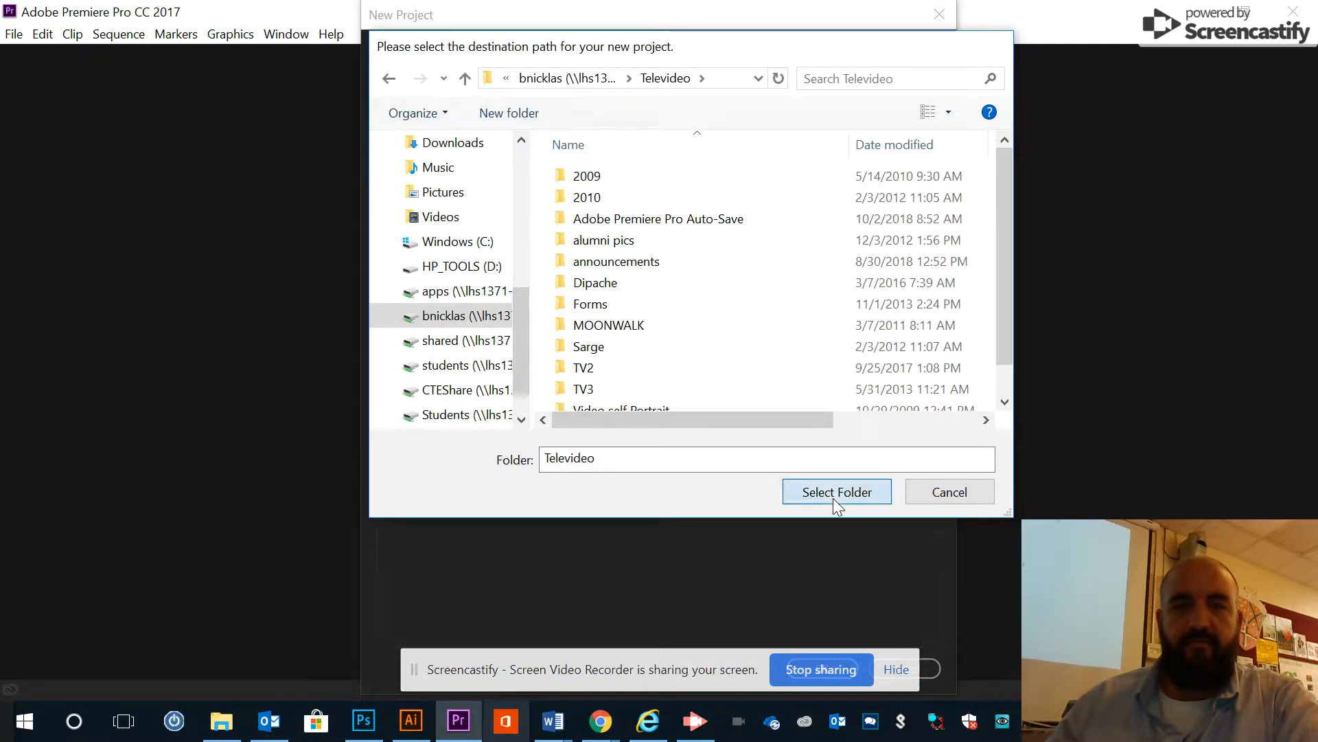
left_click(837, 494)
Step: Change the project name to "New Project2" and create the project
left_click(543, 55)
type("2")
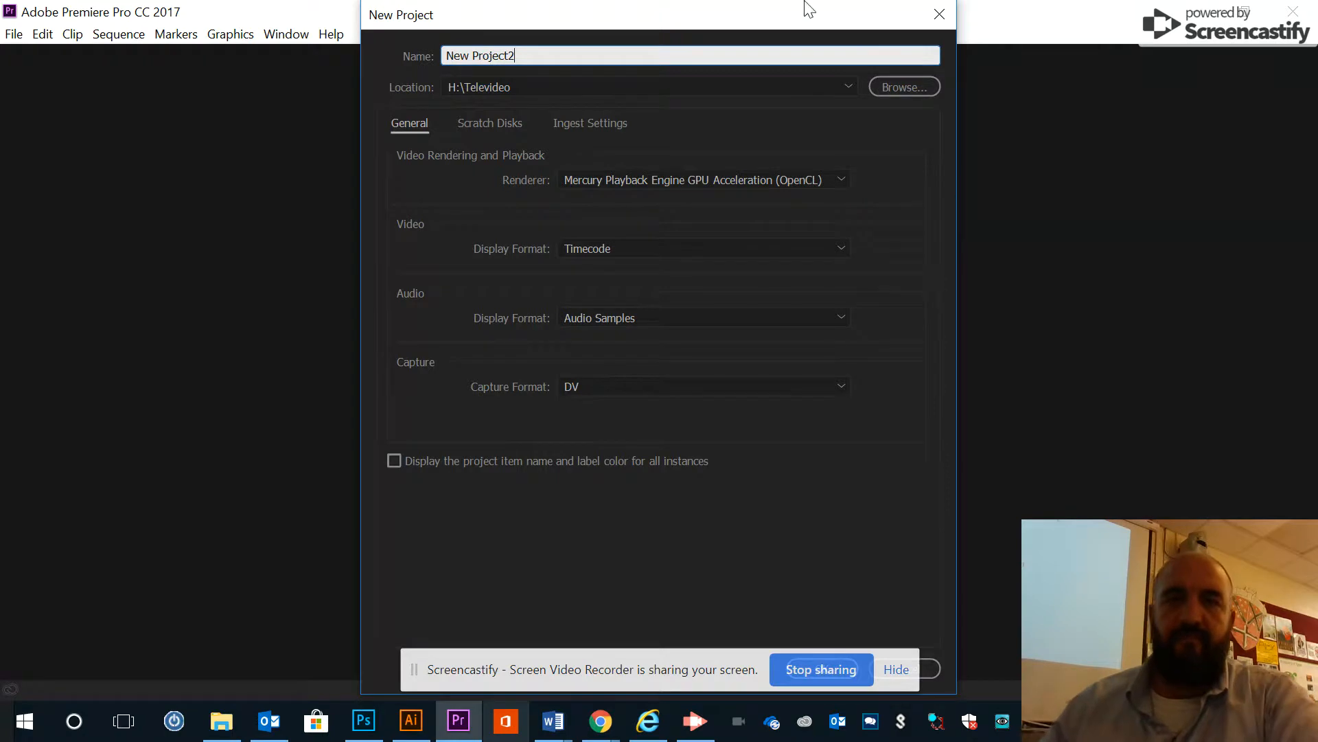
left_click_drag(796, 22, 1045, 25)
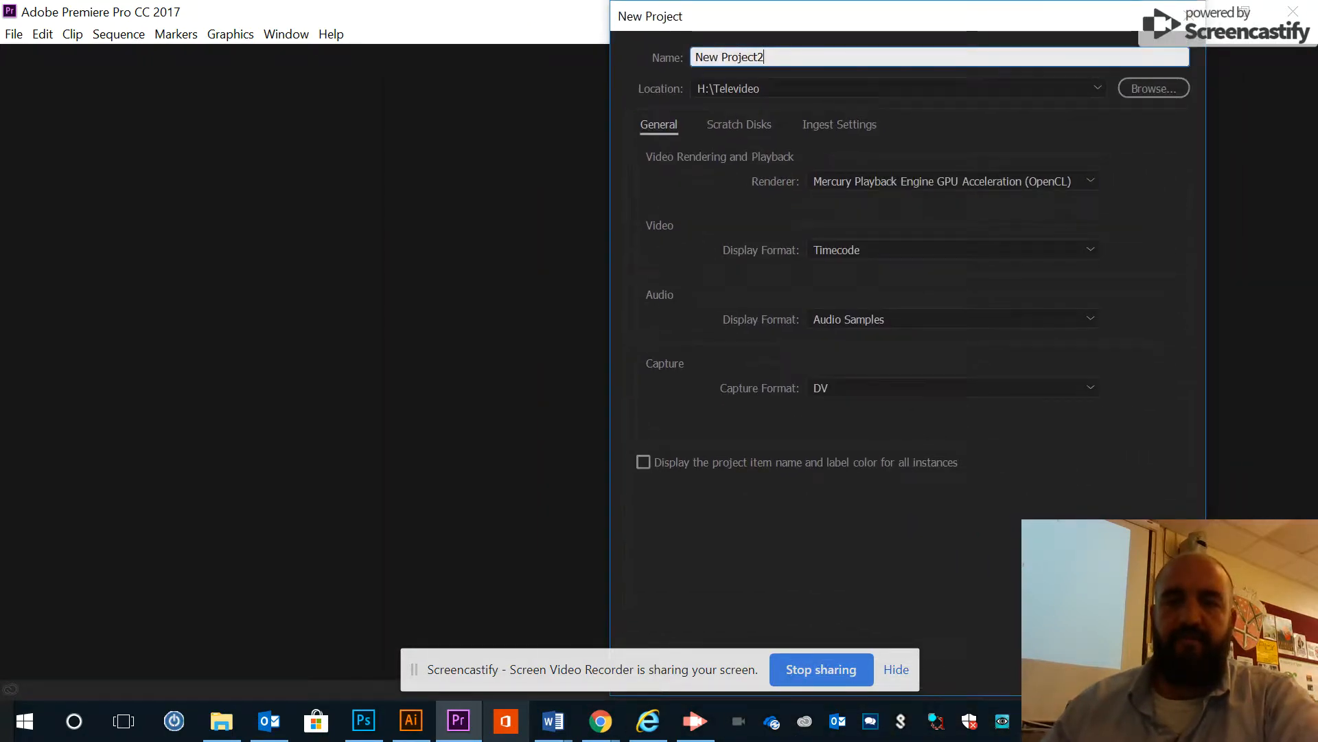
key("Return")
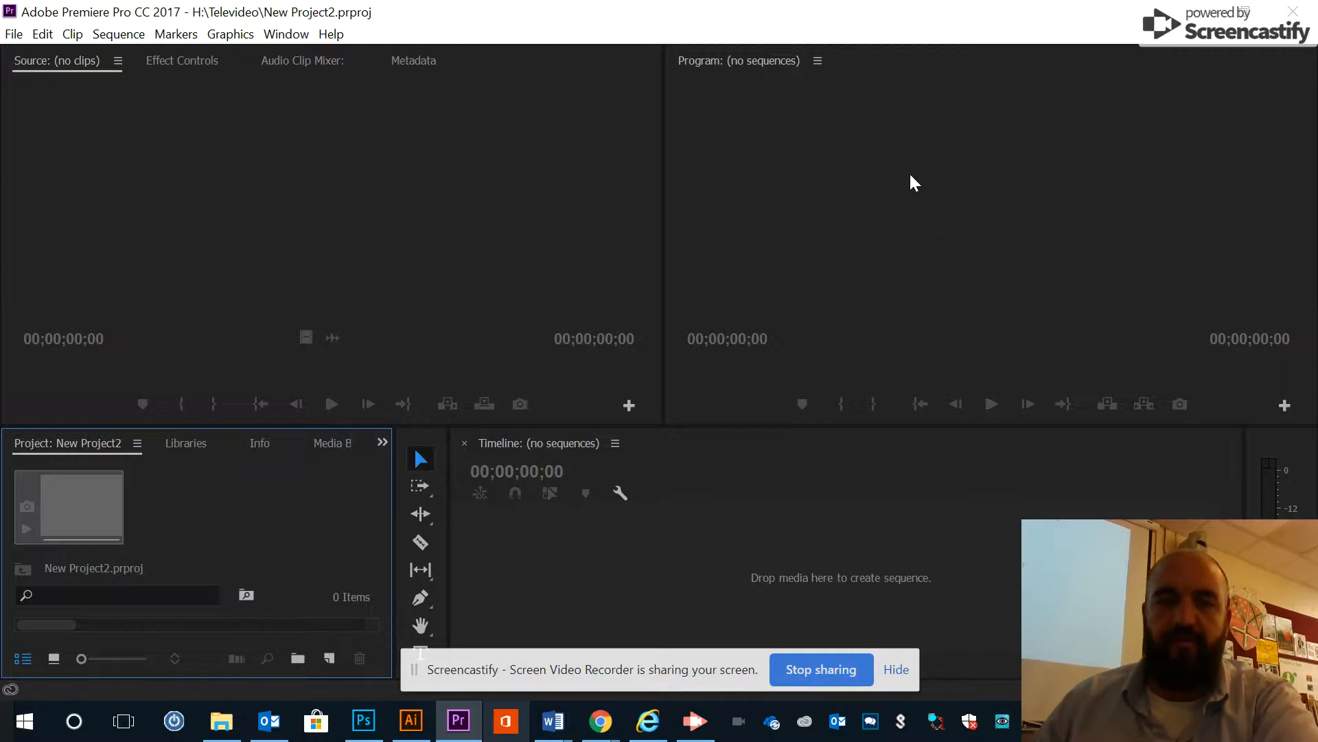
left_click(498, 673)
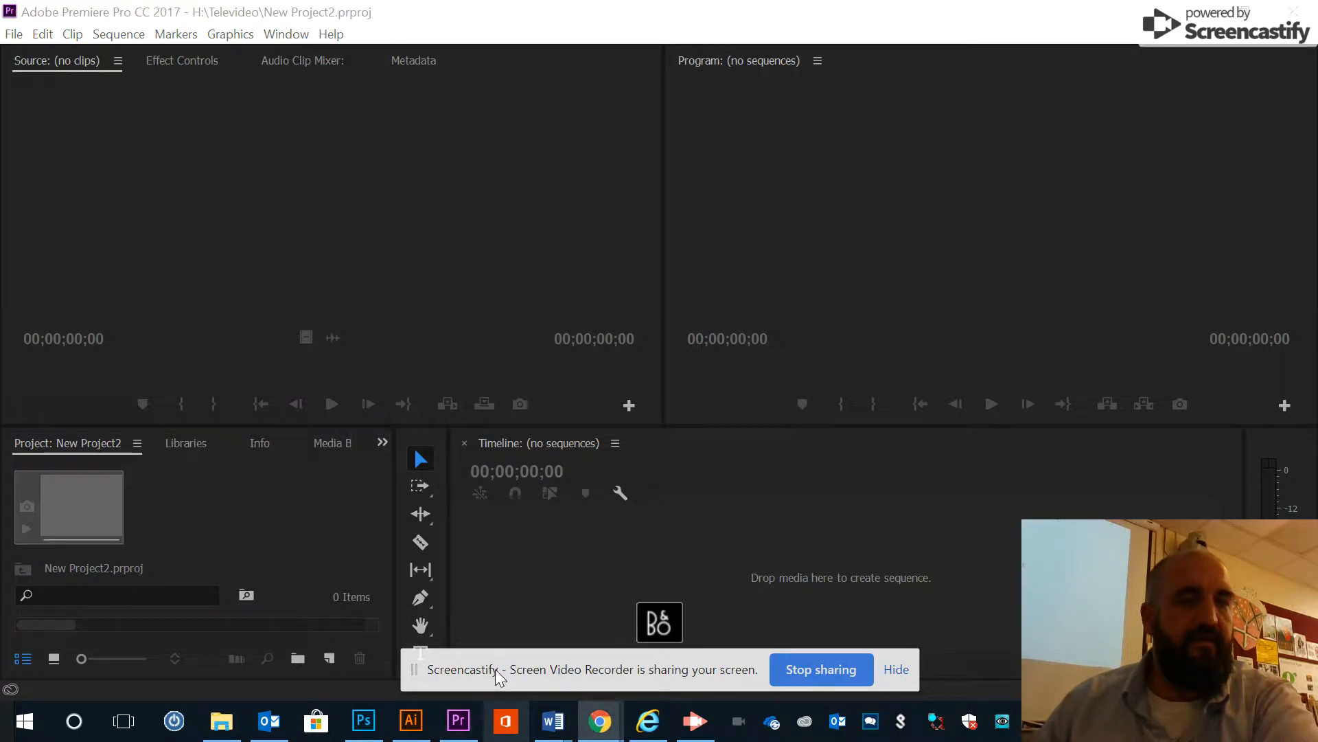
left_click(656, 625)
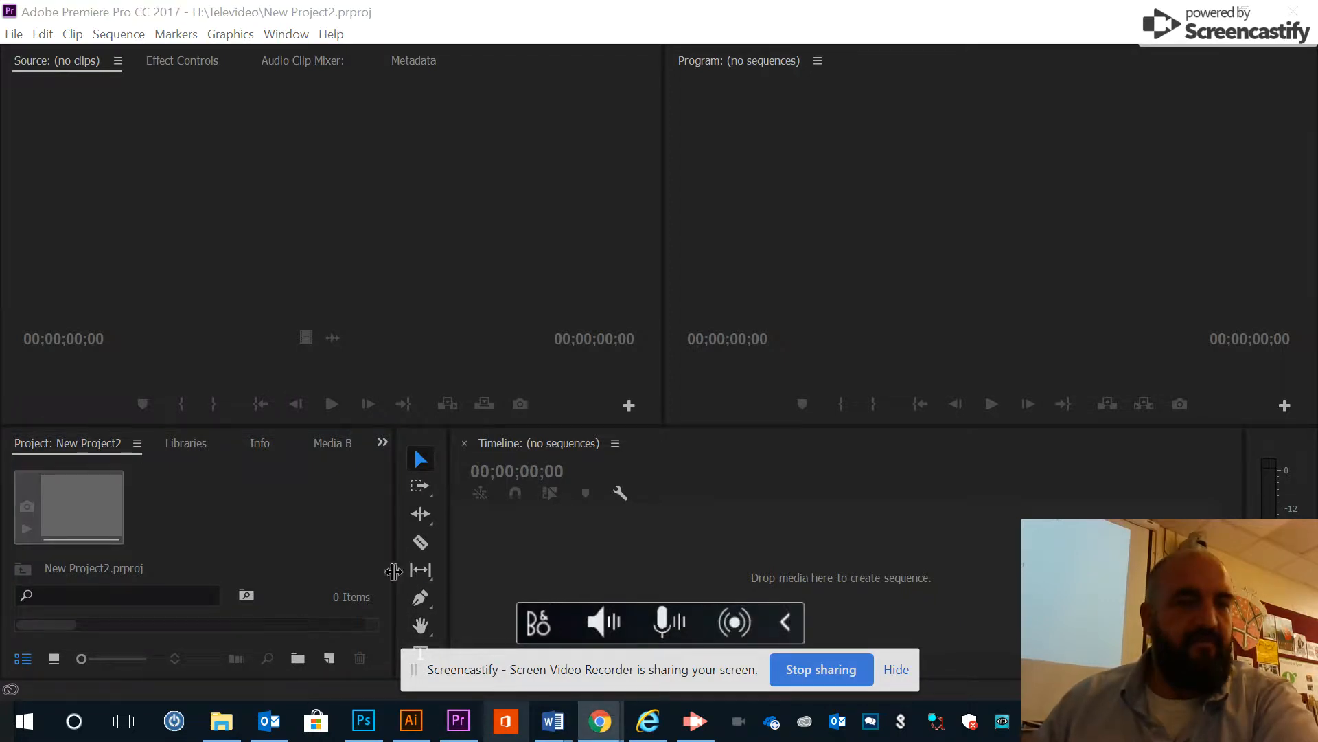
left_click(296, 535)
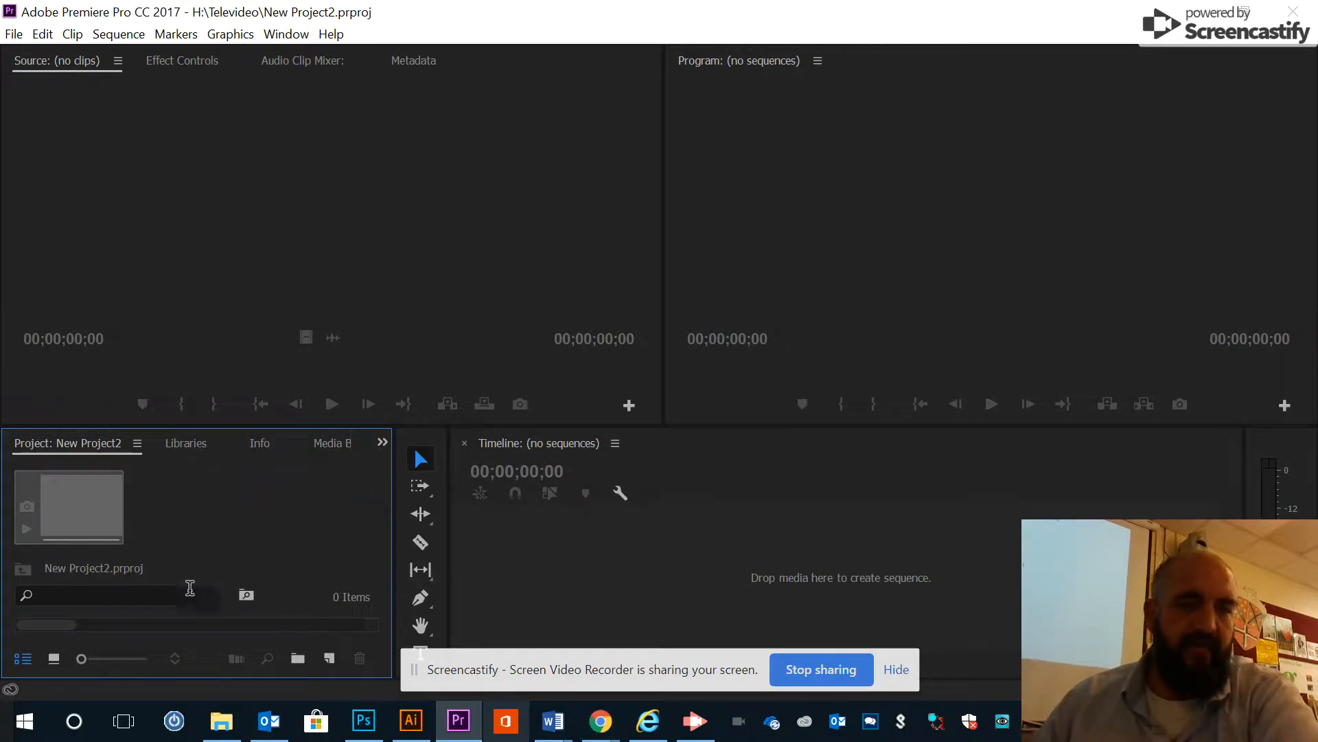
left_click(383, 443)
left_click(423, 466)
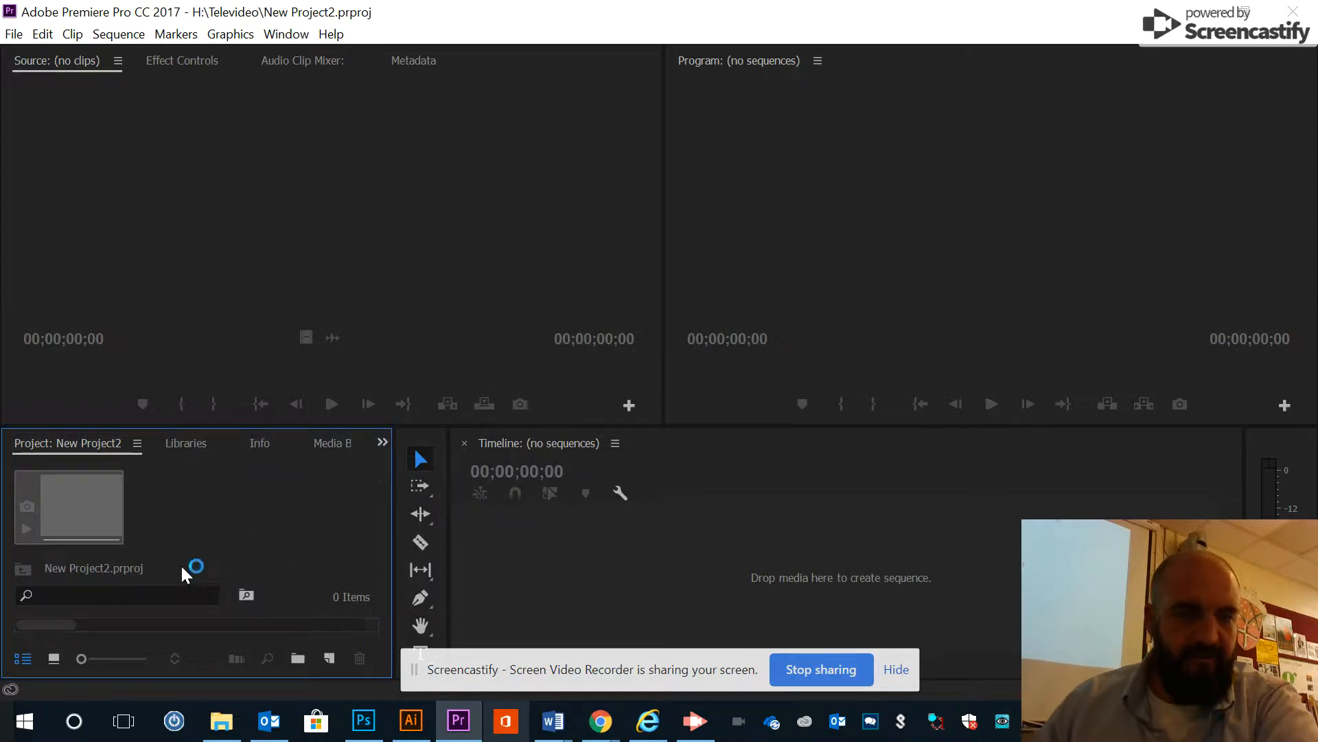
left_click(103, 590)
left_click(202, 570)
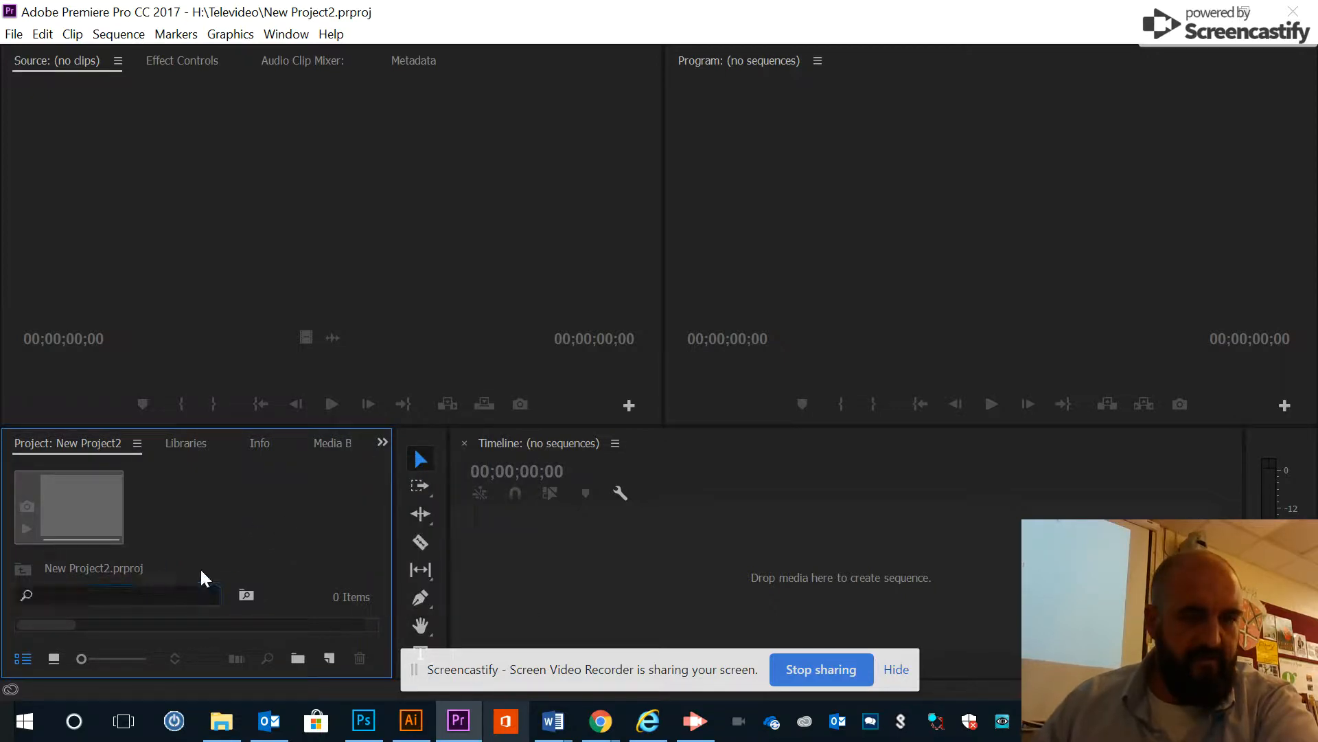
left_click(187, 626)
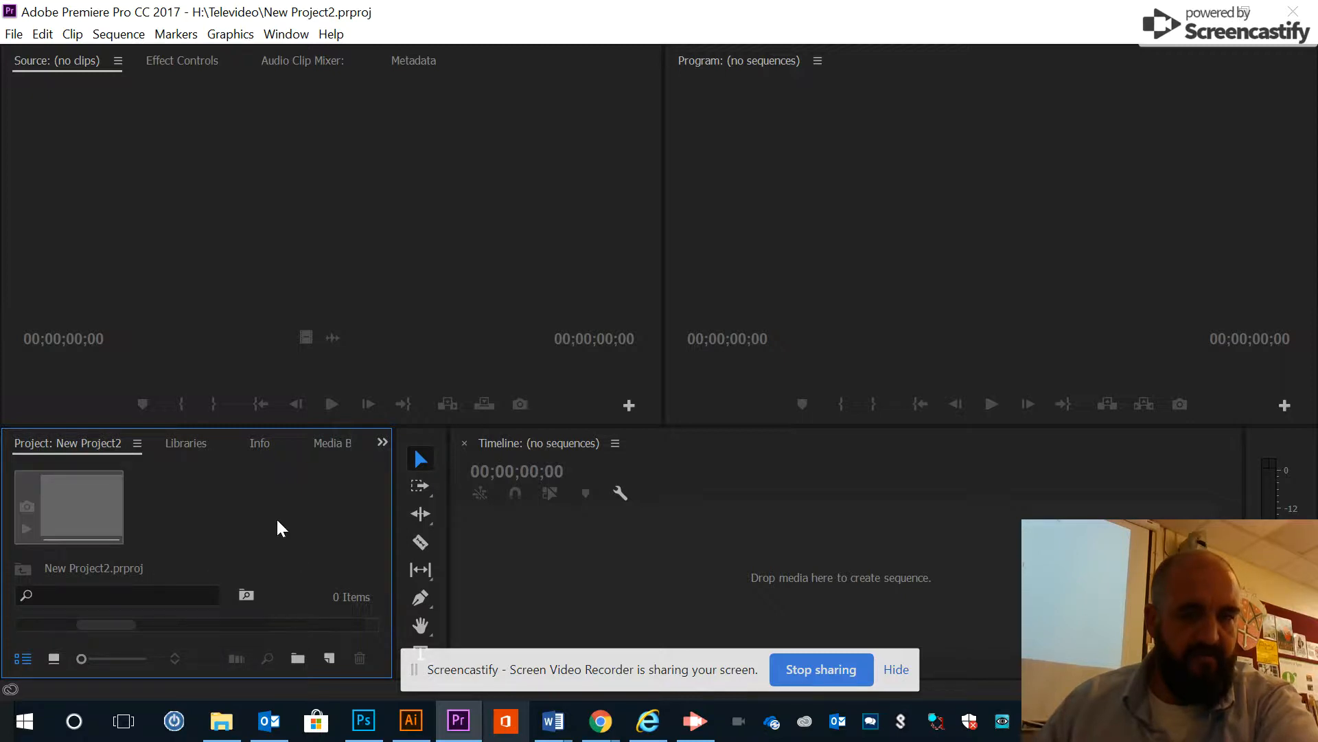
Step: Enlarge the Project panel by raising the divider between it and the Source monitor
left_click_drag(295, 428, 318, 280)
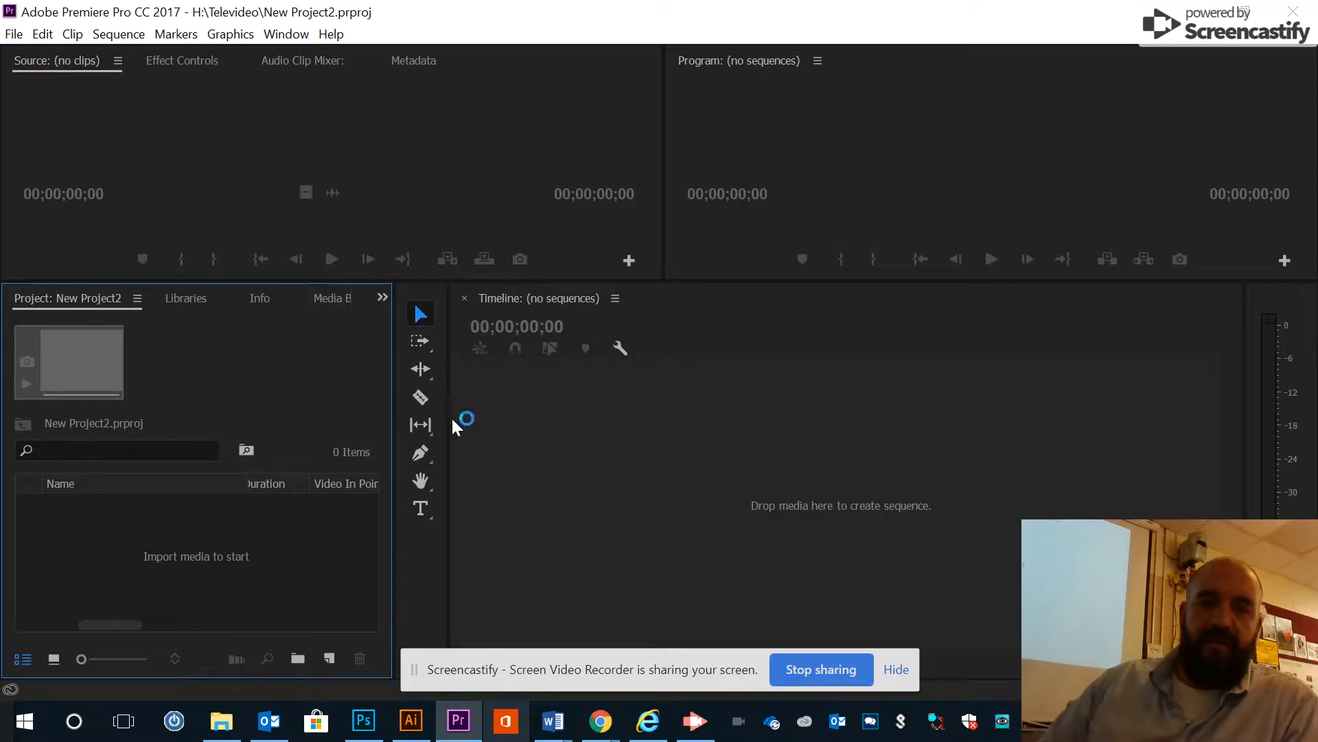
mouse_move(451, 419)
left_mouse_down()
mouse_move(579, 418)
mouse_move(456, 421)
left_mouse_up()
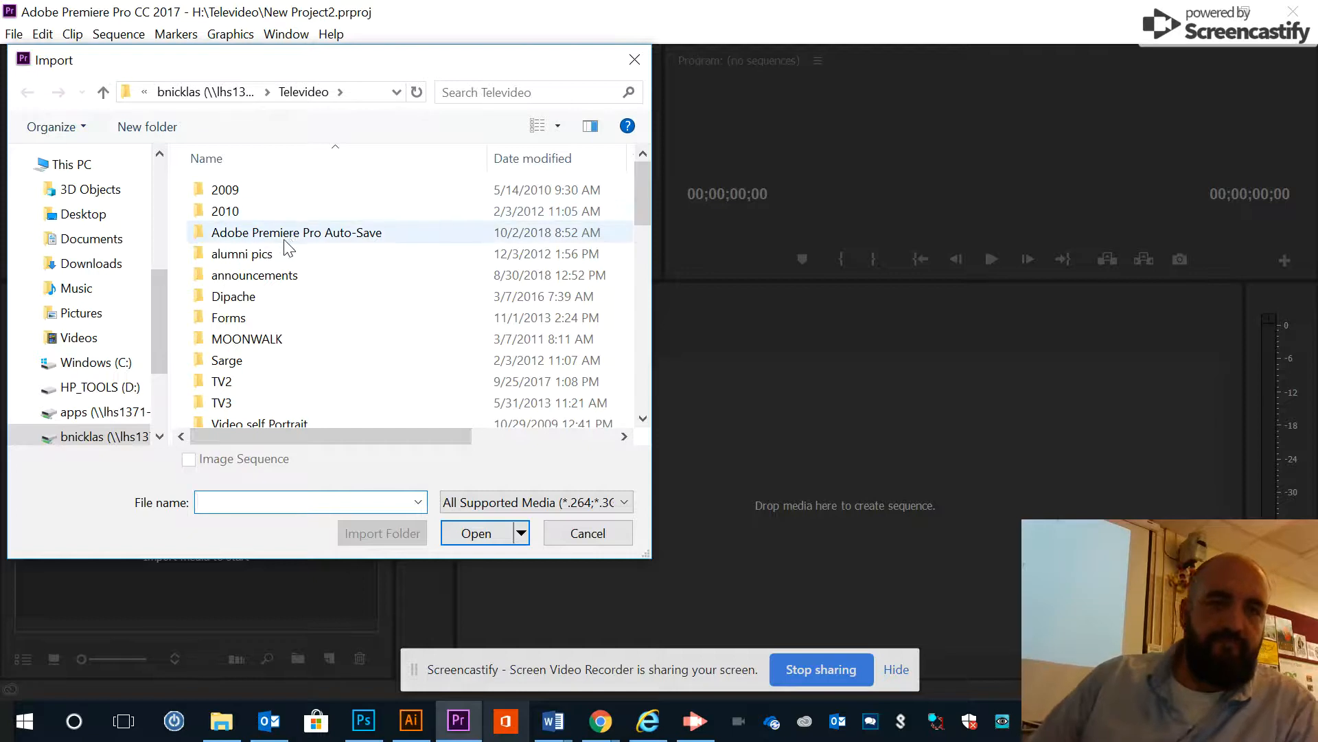
Step: Browse the media import location to the CTEShare network drive and open its Lansdowne show folder
scroll(337, 323, "down", 1)
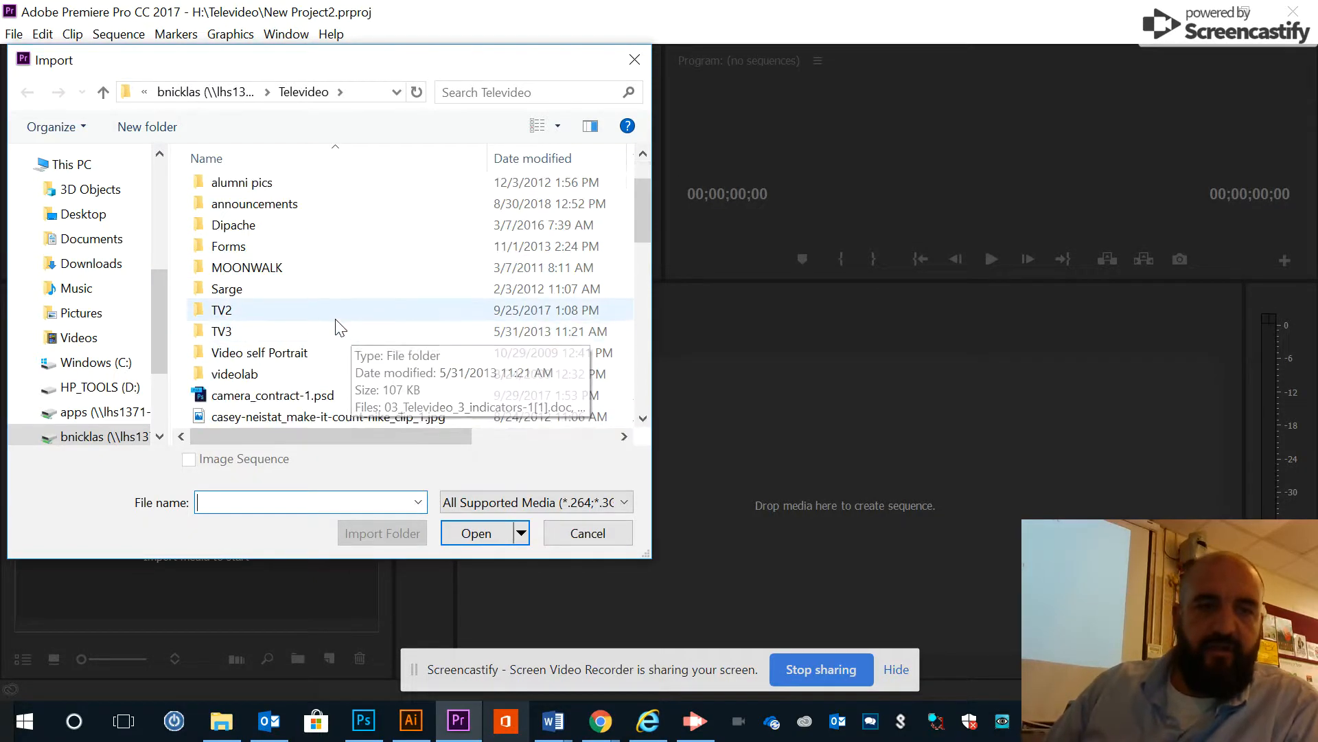
scroll(336, 319, "down", 2)
scroll(339, 308, "up", 3)
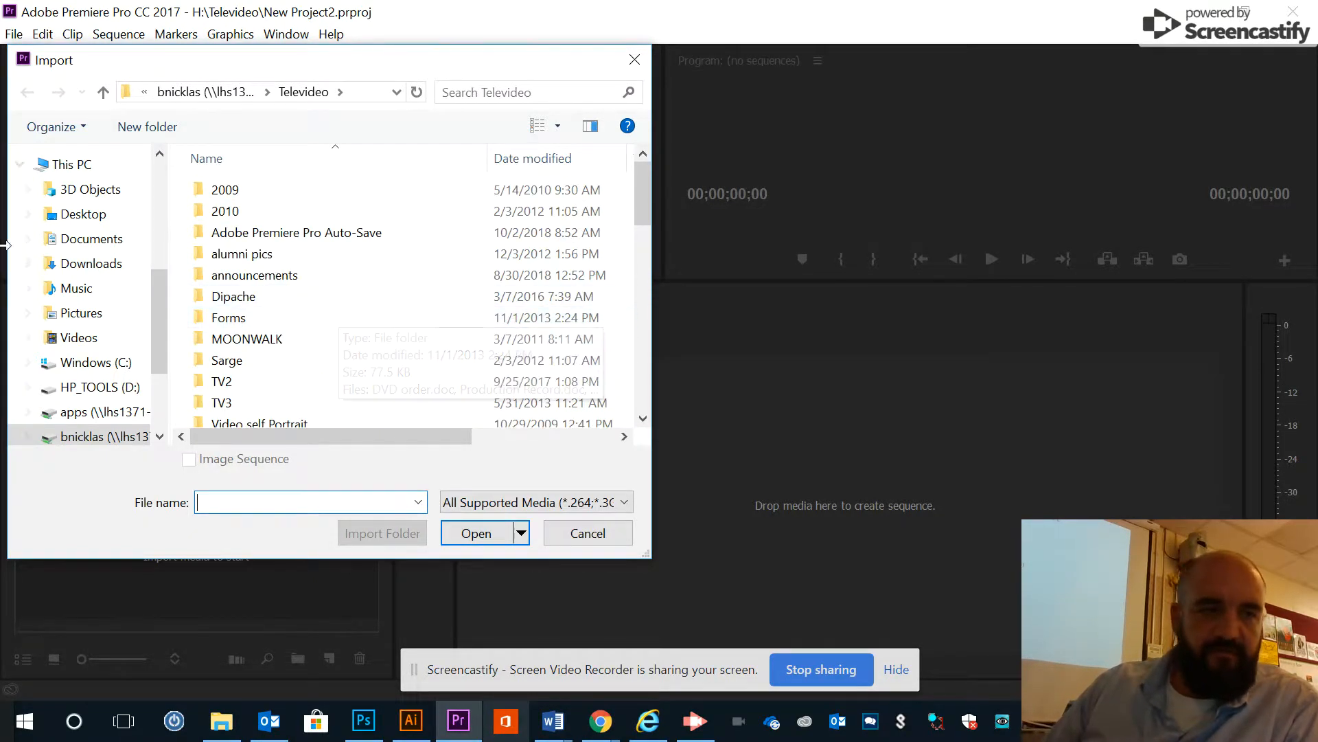
scroll(158, 368, "down", 2)
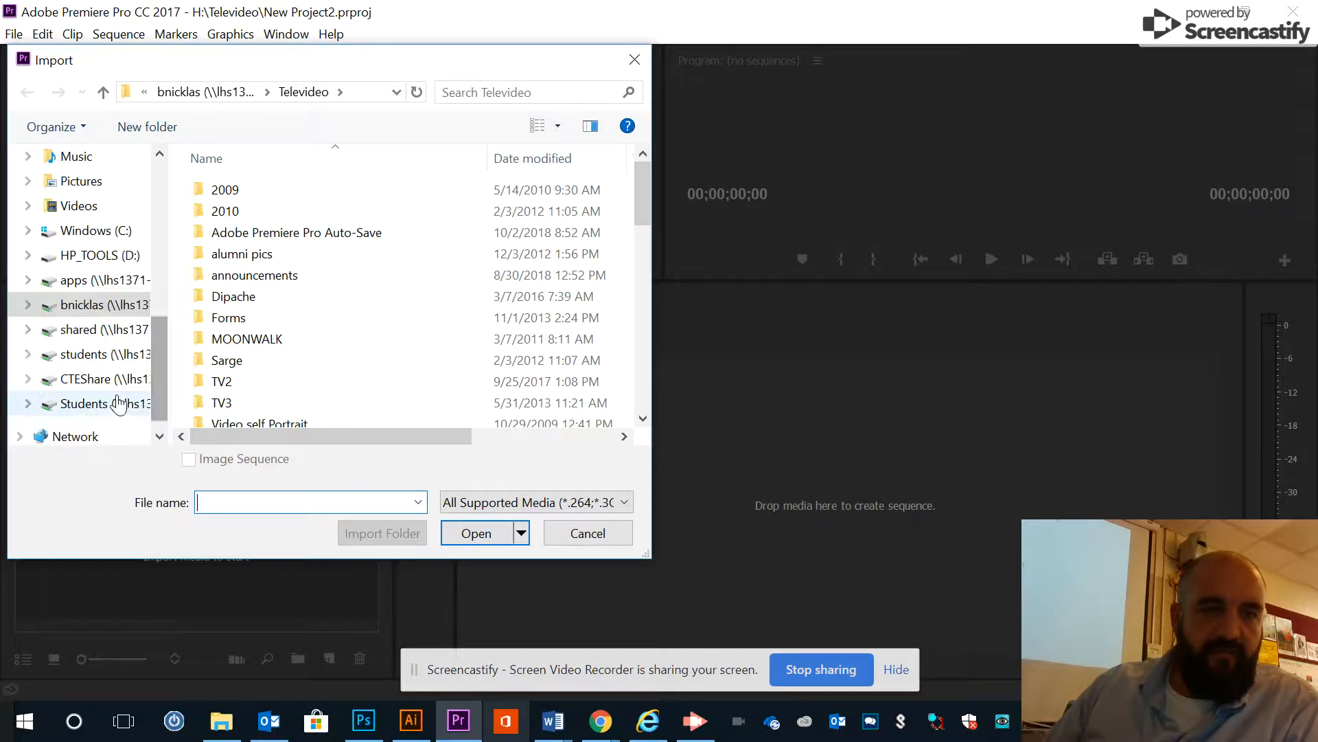
left_click(171, 377)
scroll(238, 337, "down", 4)
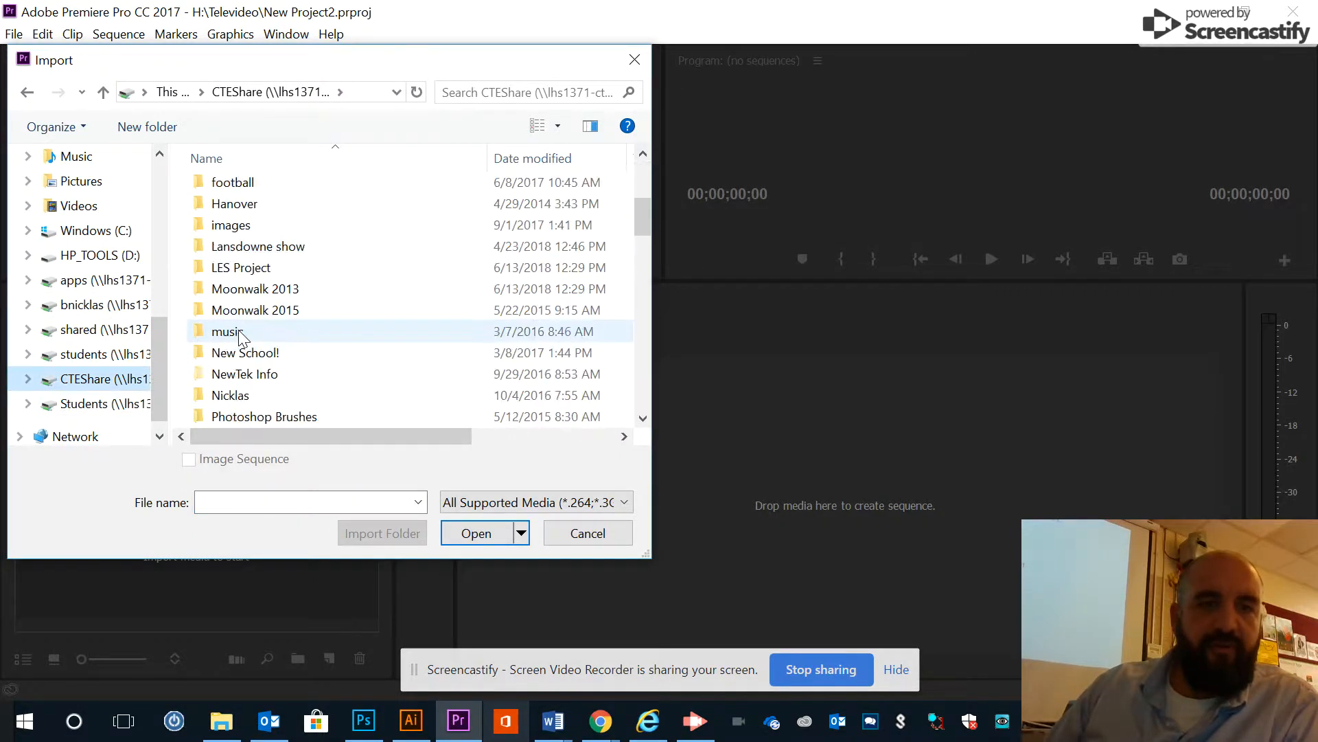
left_click(213, 253)
double_click(214, 252)
Step: Open the S5E8 folder inside Season 5 and go to the end of its video file list
scroll(225, 309, "down", 5)
scroll(230, 278, "up", 1)
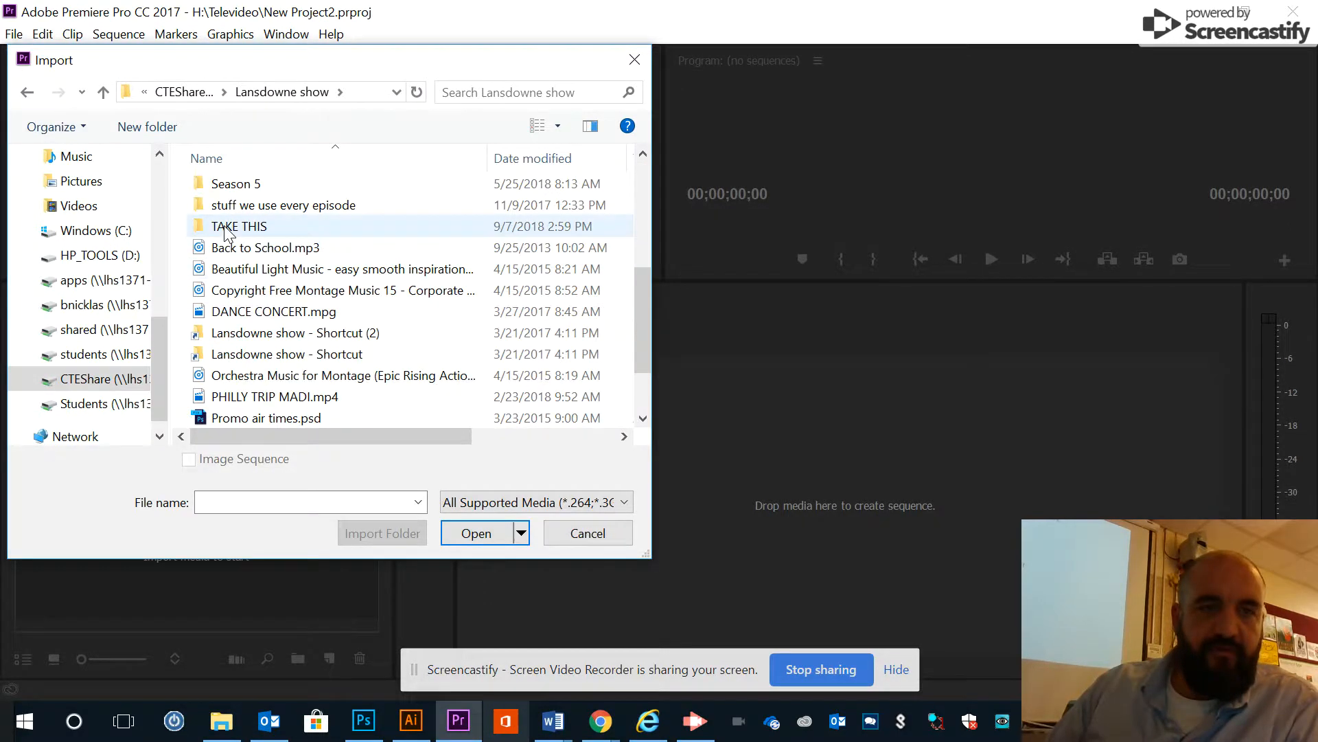
scroll(227, 220, "up", 1)
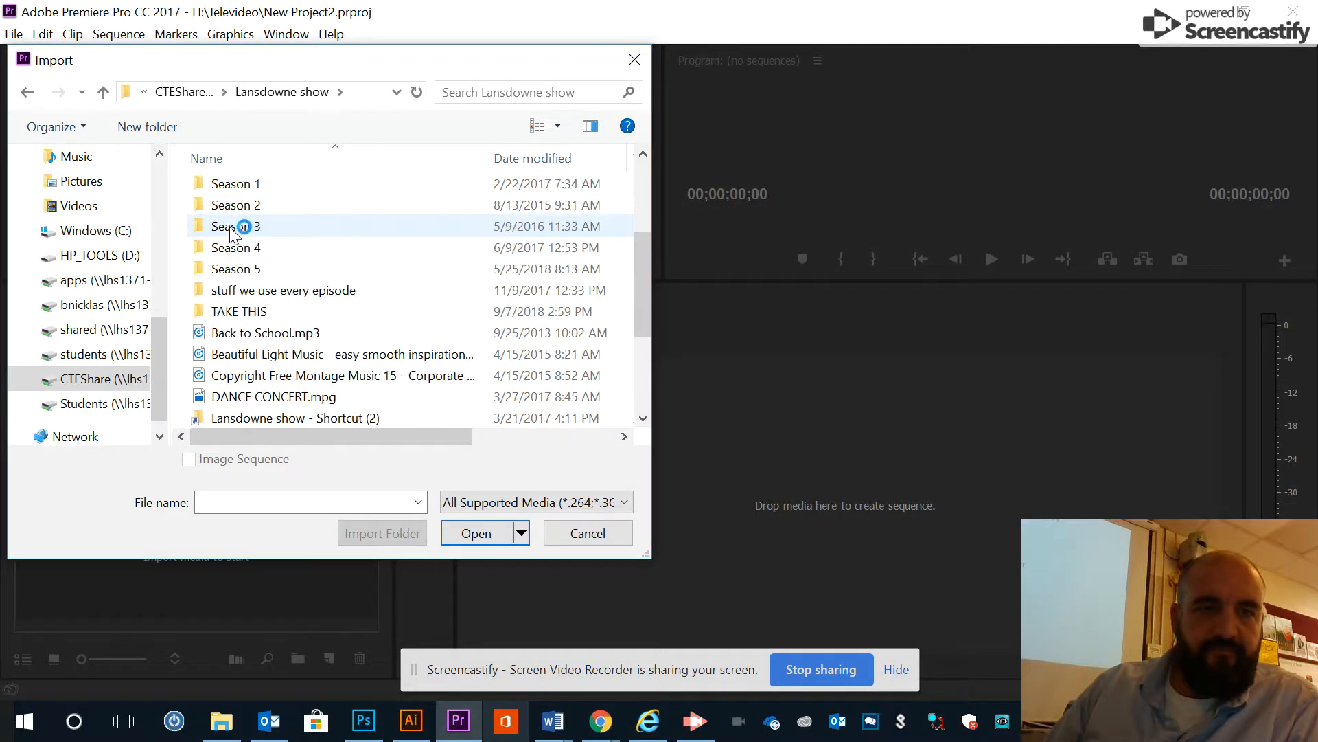
double_click(244, 266)
double_click(225, 339)
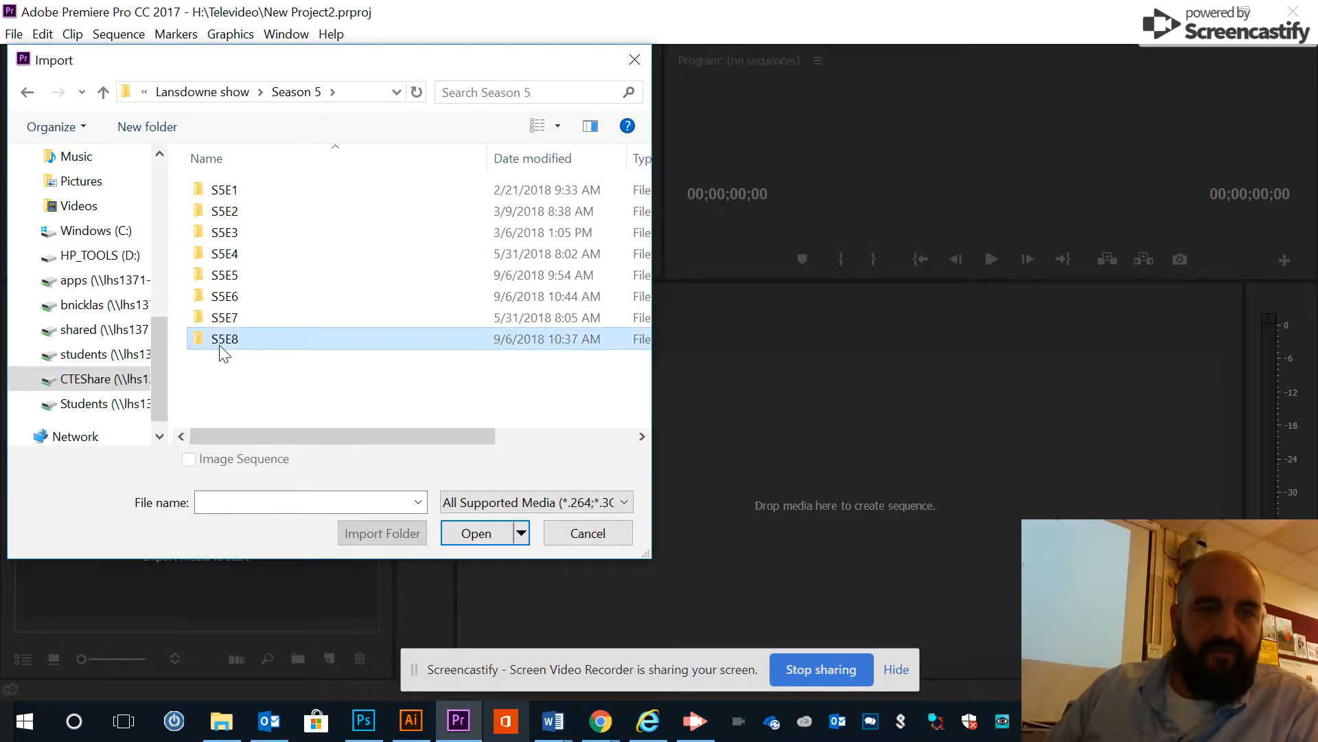
scroll(213, 341, "down", 4)
scroll(211, 344, "down", 1)
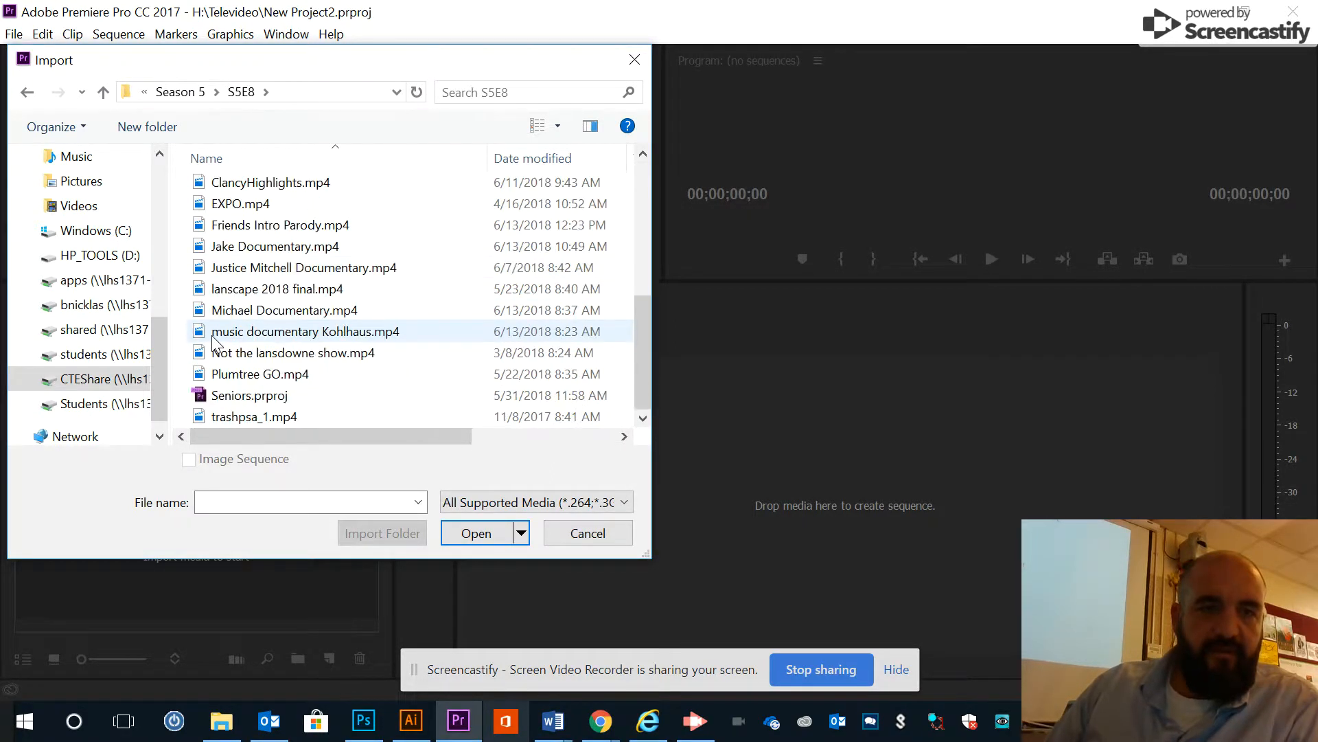
Step: Import three clips together: the music documentary, Not the lansdowne show.mp4 and Plumtree GO.mp4
left_click(201, 339)
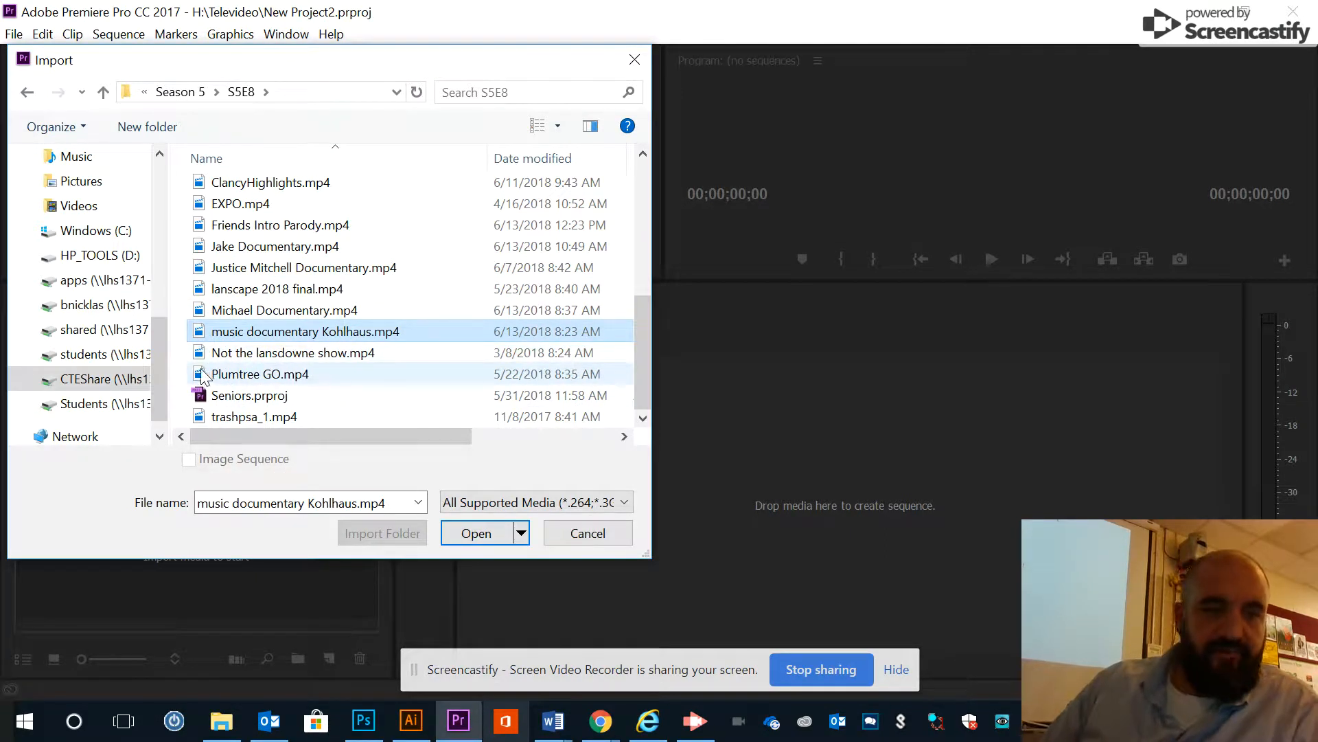
left_click(208, 375, "shift")
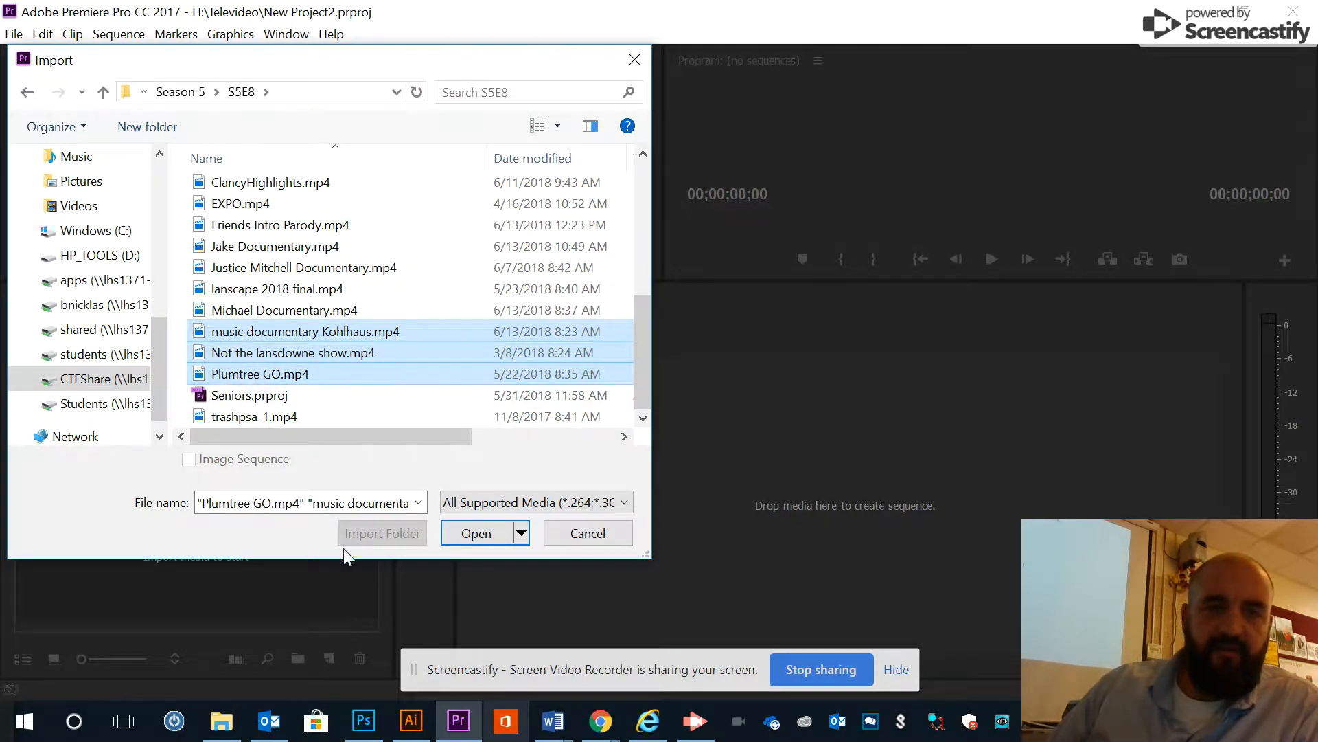
left_click(488, 530)
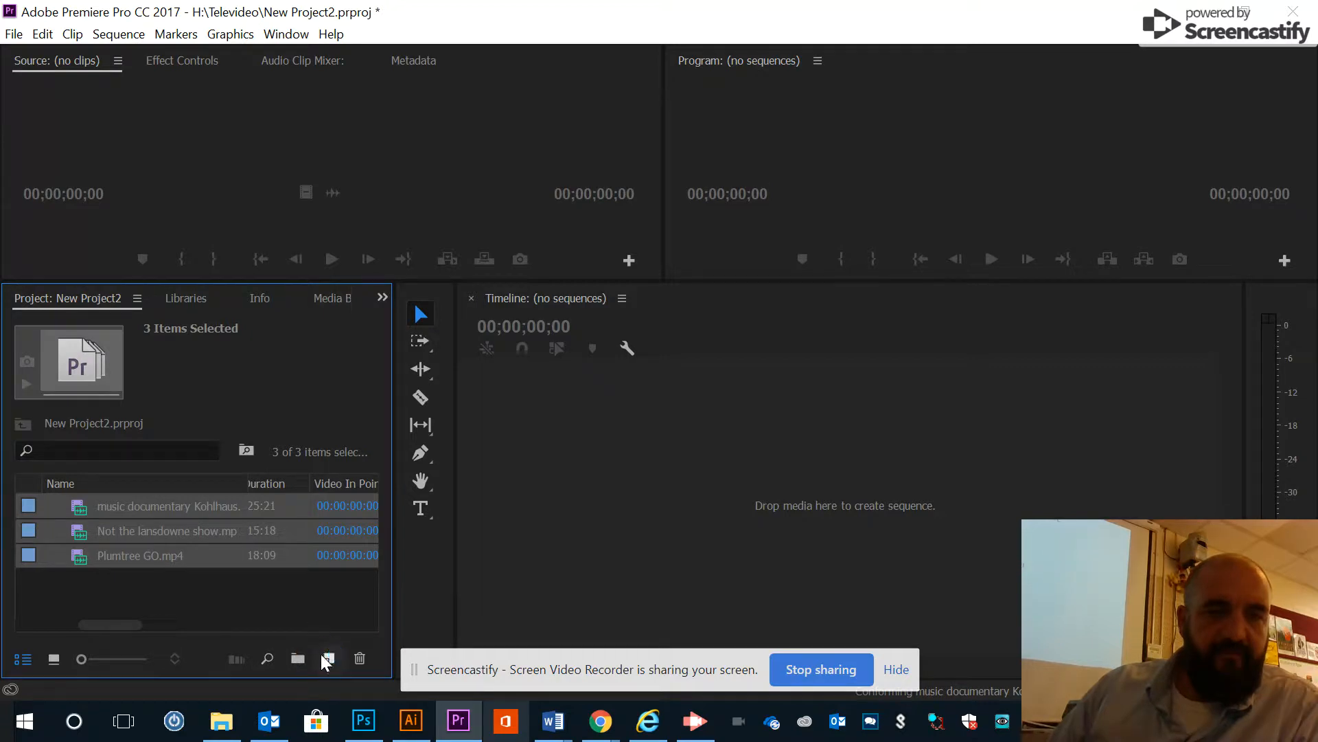
Step: Display the imported clips as thumbnails using the Project panel's icon view
mouse_move(82, 659)
left_mouse_down()
mouse_move(155, 656)
mouse_move(62, 652)
left_mouse_up()
left_click(30, 655)
left_click(55, 658)
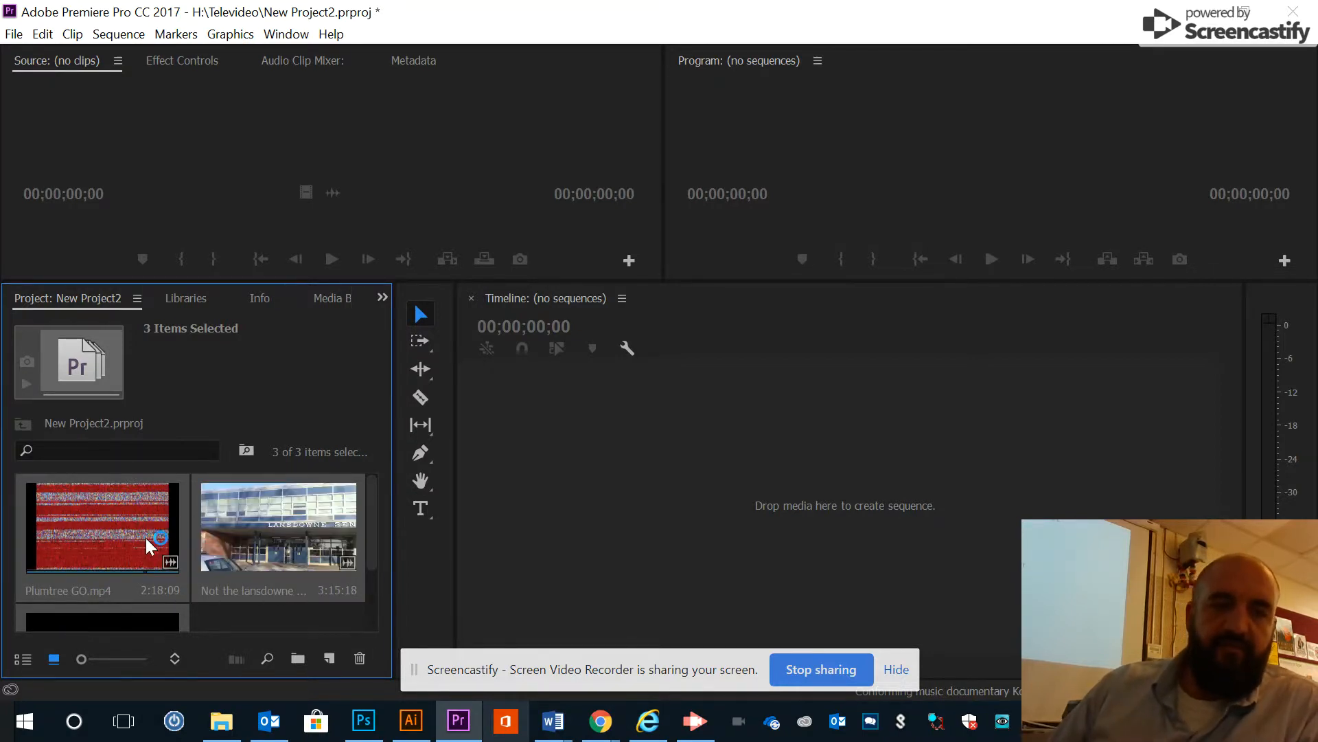
Step: Open Plumtree GO.mp4 in the Source monitor and enlarge the monitor by lowering the divider beneath it
double_click(122, 529)
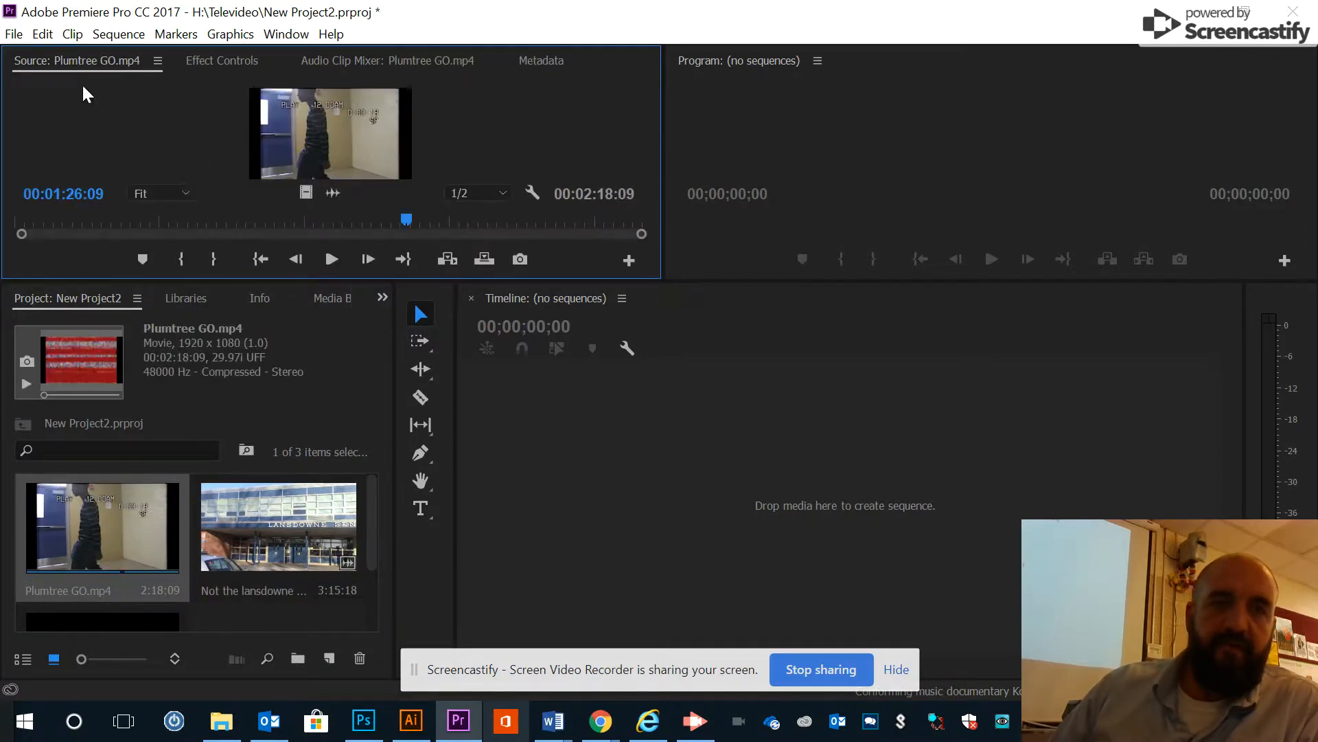
left_click_drag(358, 282, 362, 420)
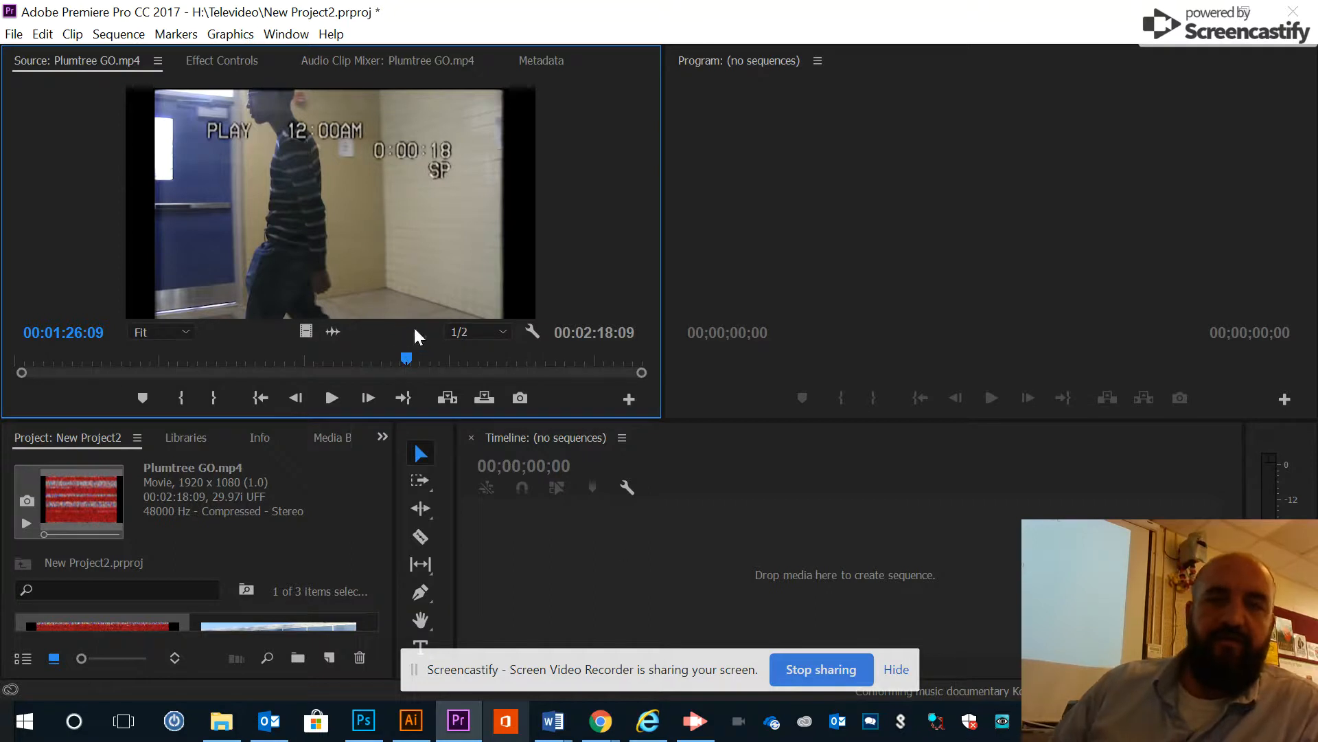
Step: Scrub Plumtree GO.mp4 in the Source monitor back to about 00:00:20:13 and play it from there
left_click_drag(406, 356, 197, 343)
left_click_drag(69, 354, 110, 370)
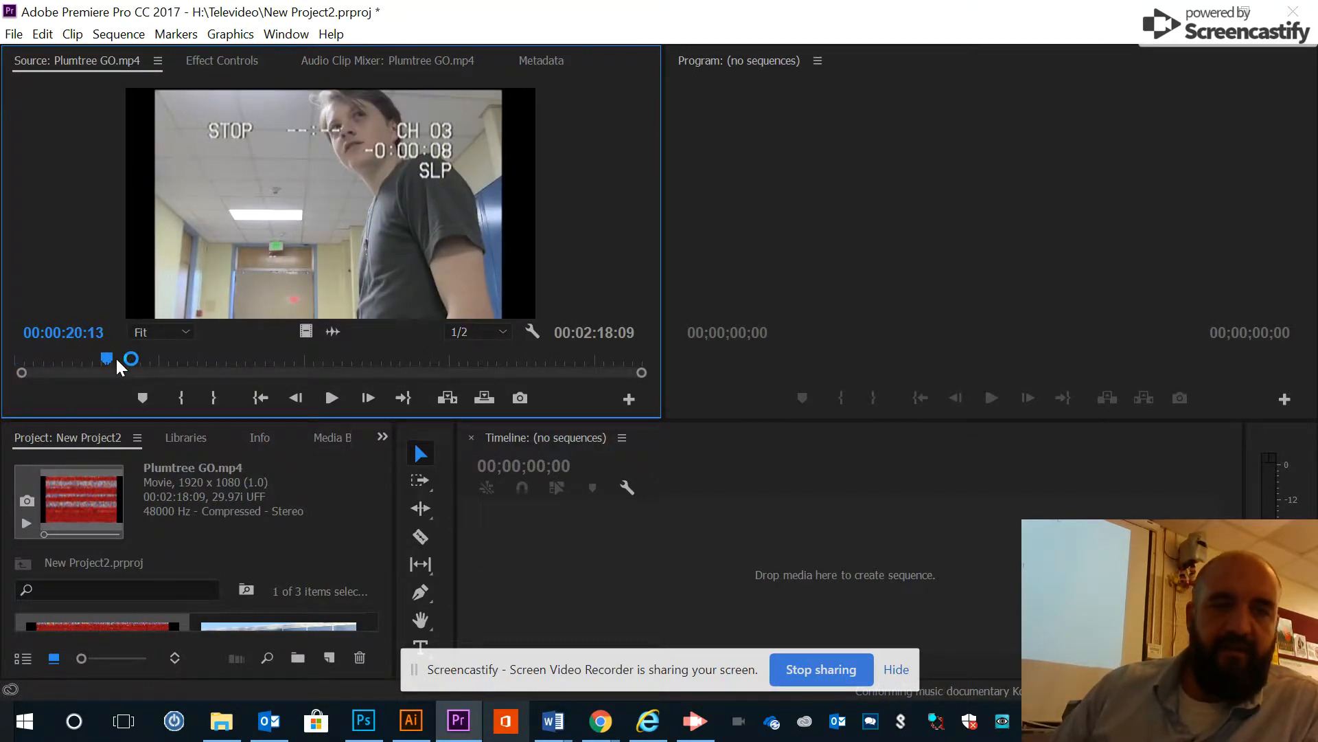
key("space")
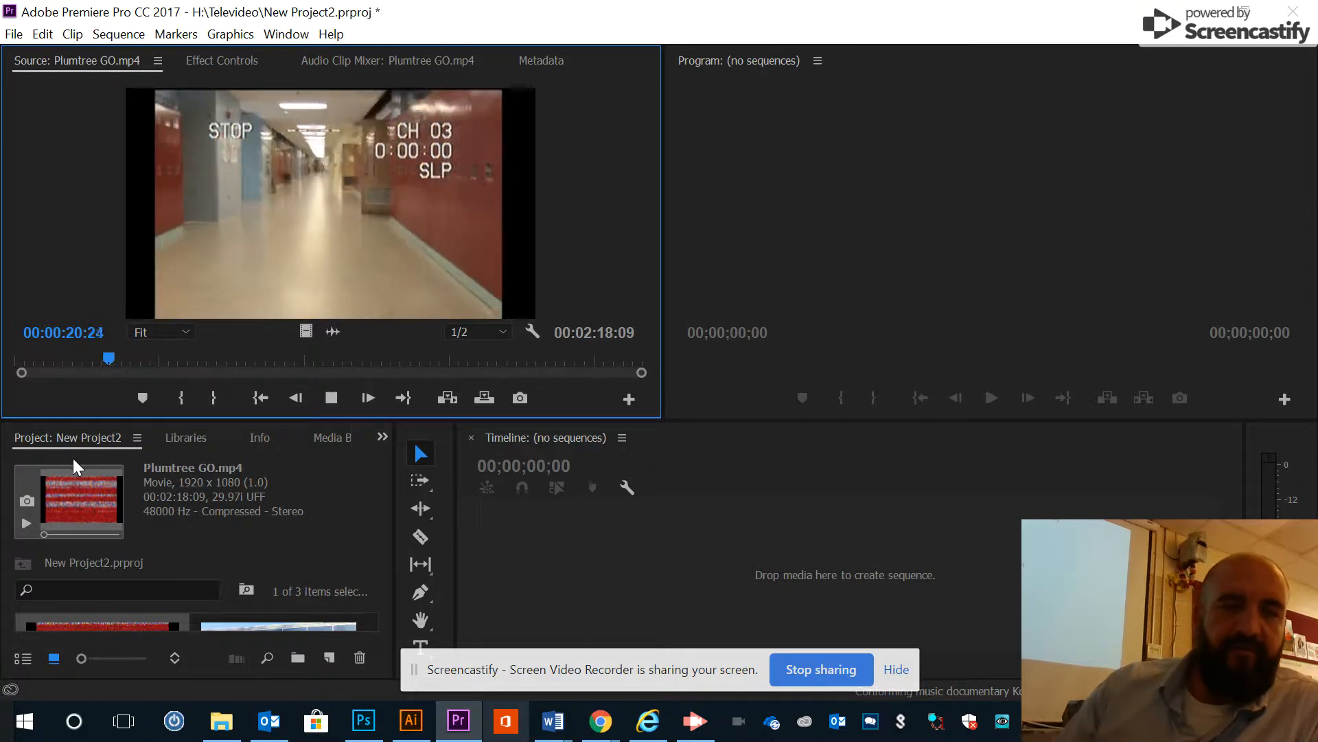
Step: Play Plumtree GO.mp4 in the Source monitor, pause at about 00:00:27:23 and mark an In point there
left_click(334, 399)
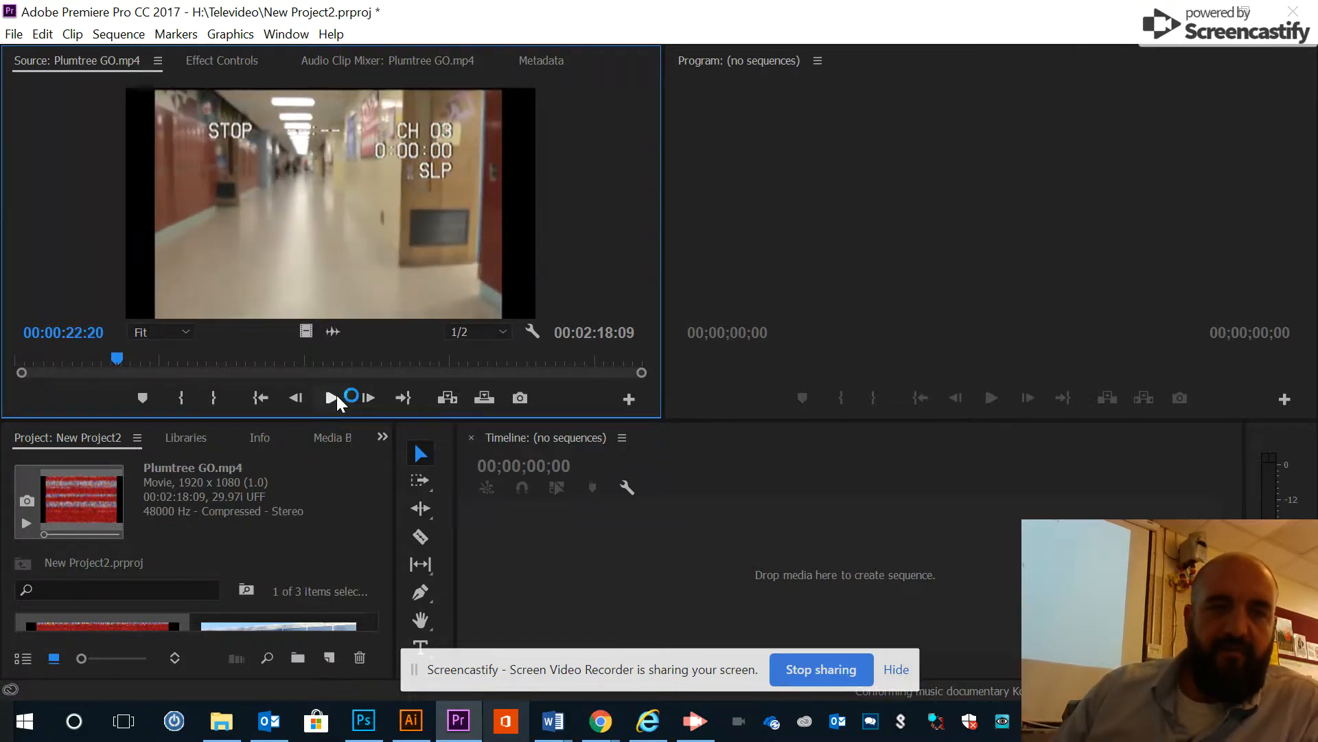
left_click(335, 398)
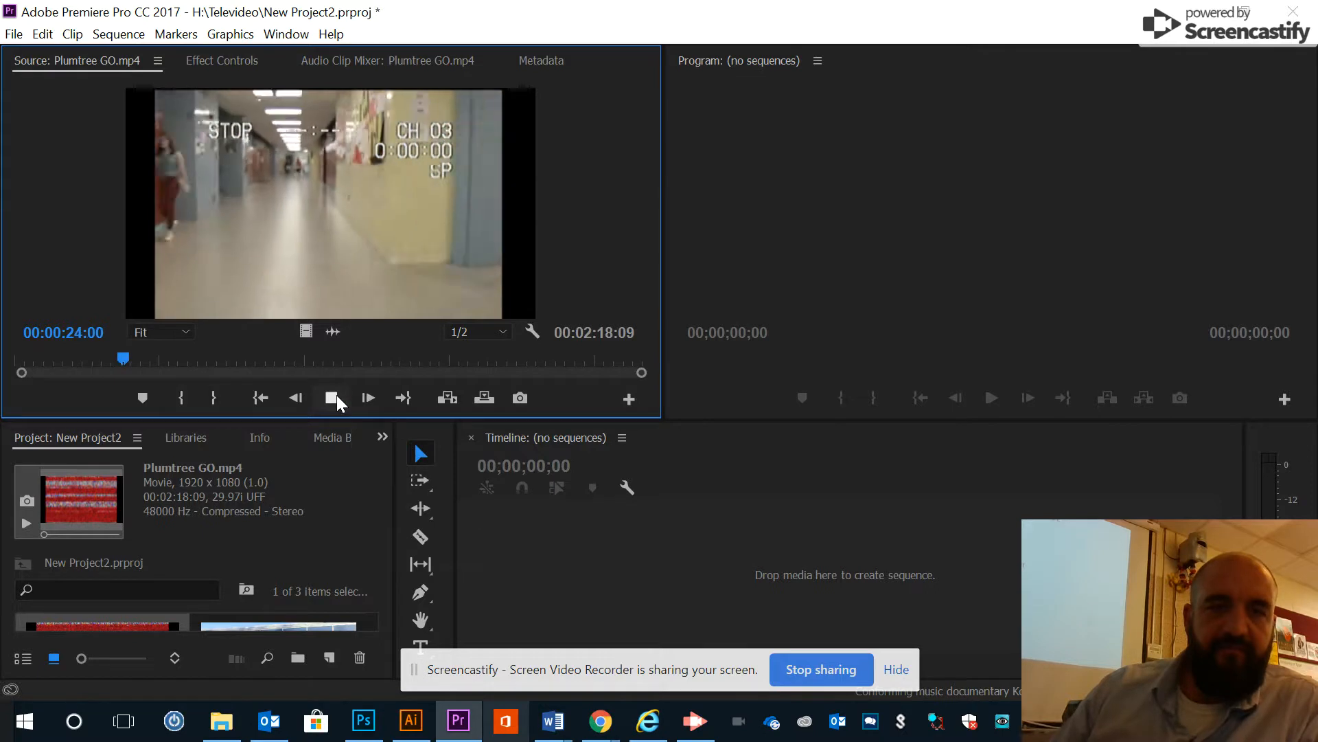
left_click(337, 401)
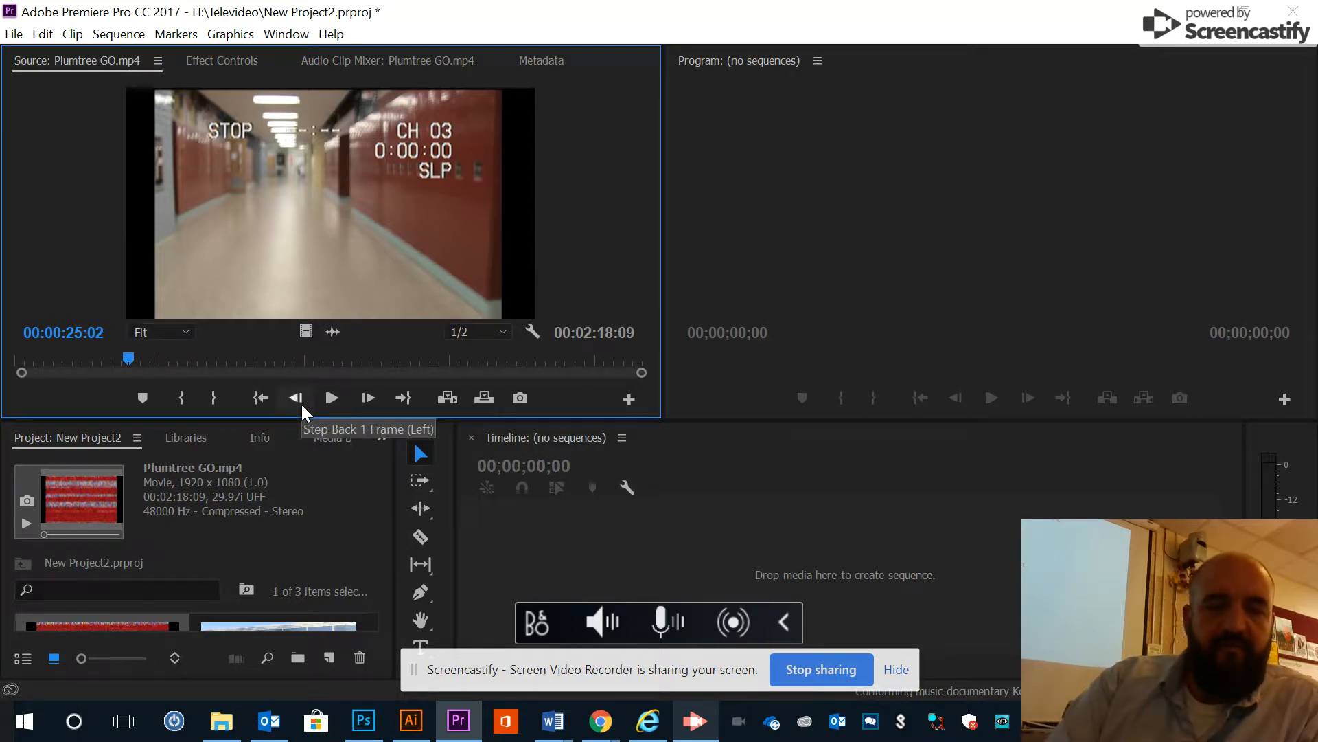
key("space")
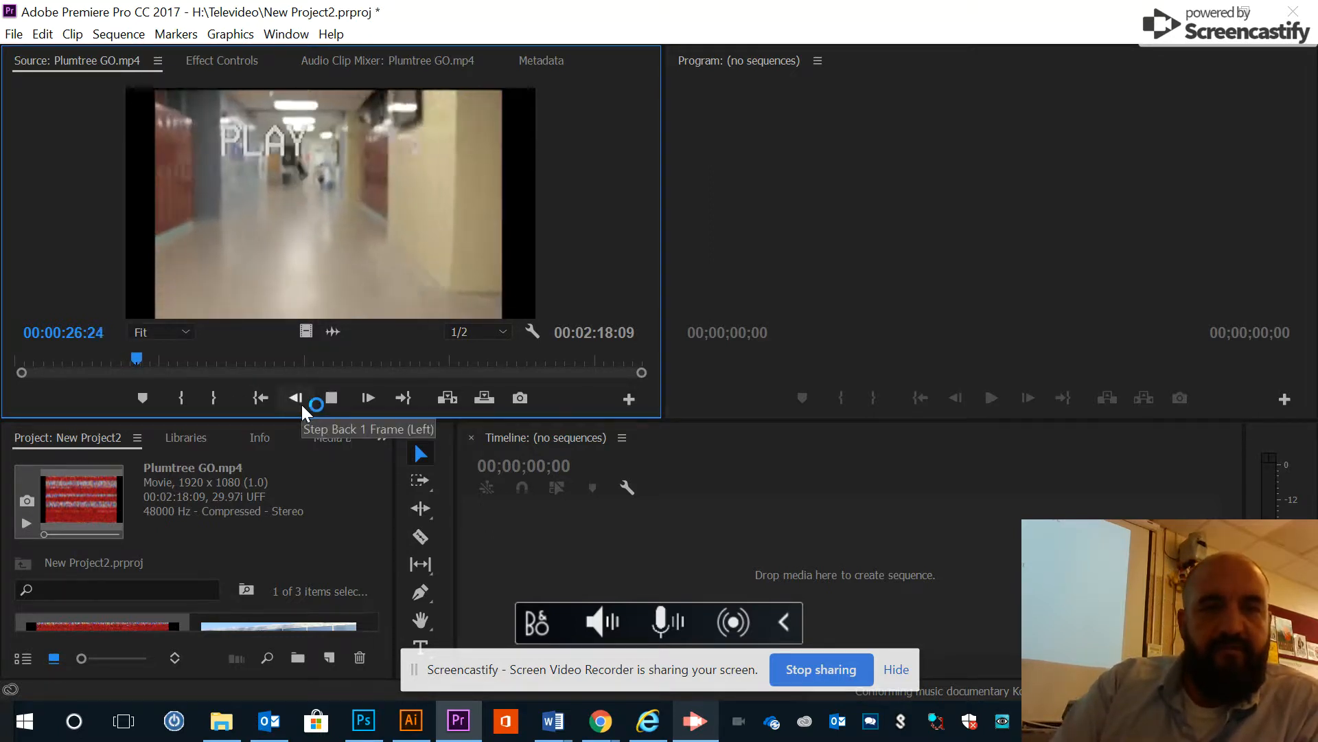
key("space")
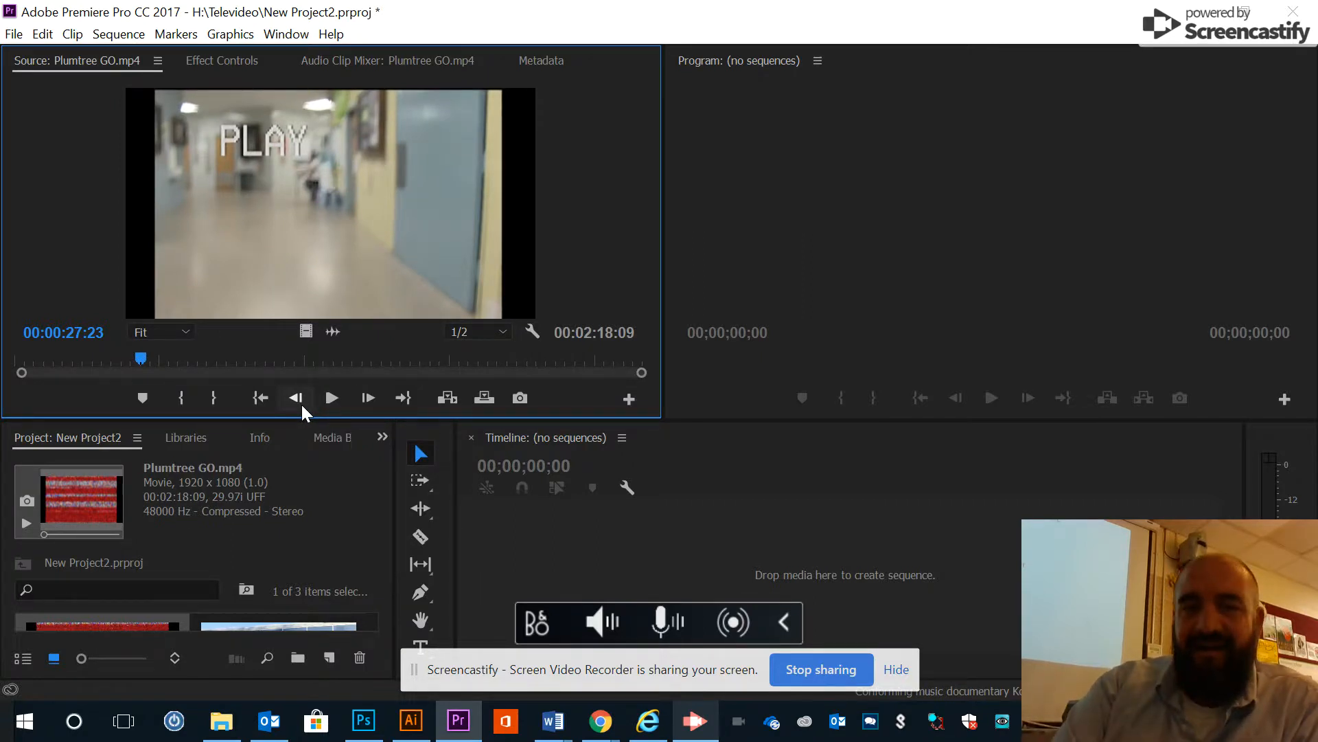
key("i")
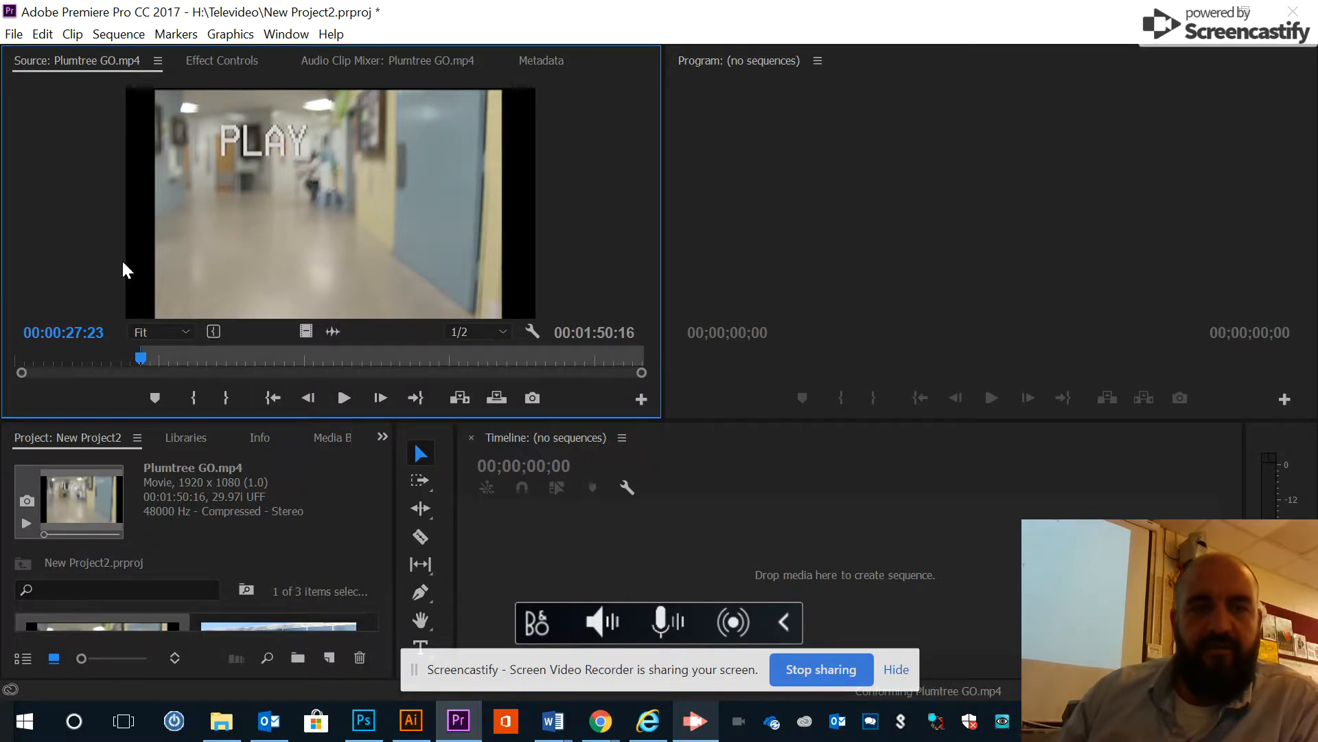
Step: Move the Source playhead to 00:00:35:06 and mark the Out point of the Plumtree GO.mp4 excerpt
left_click_drag(143, 359, 175, 360)
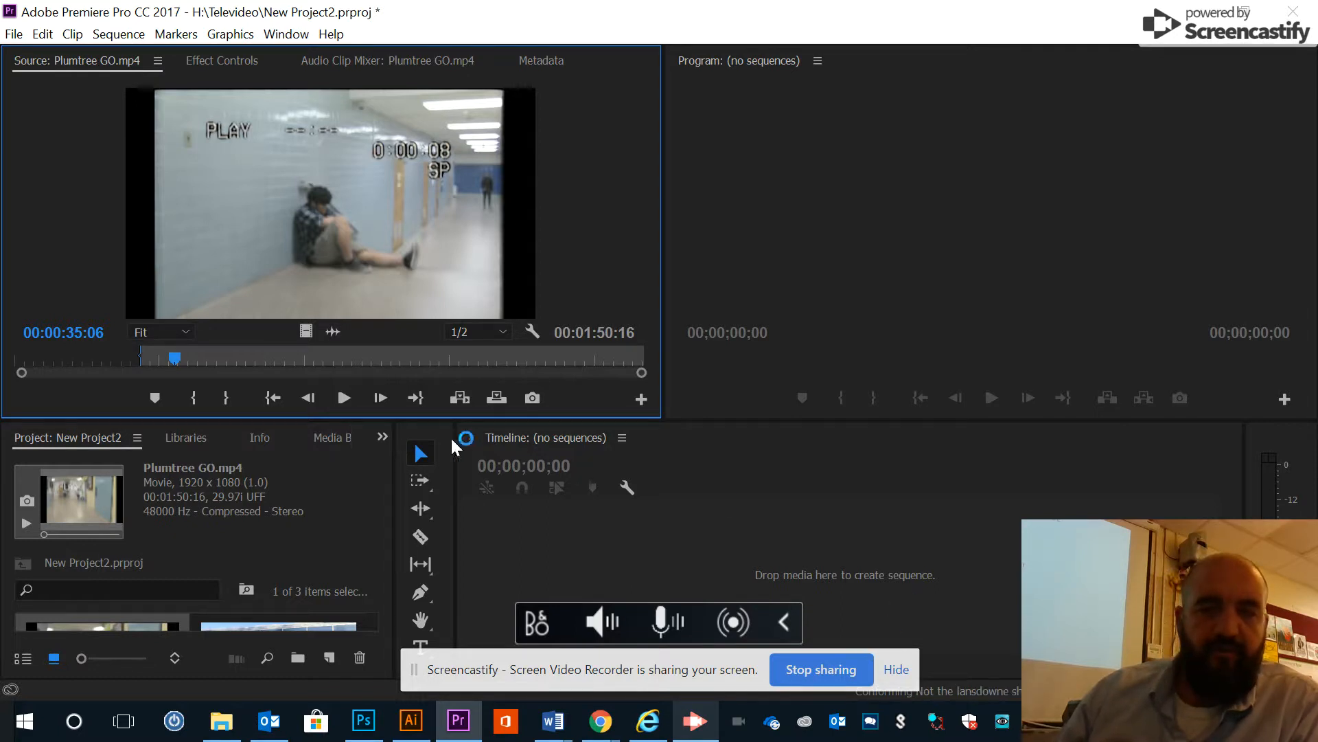
mouse_move(172, 357)
left_mouse_down()
mouse_move(149, 356)
mouse_move(173, 361)
left_mouse_up()
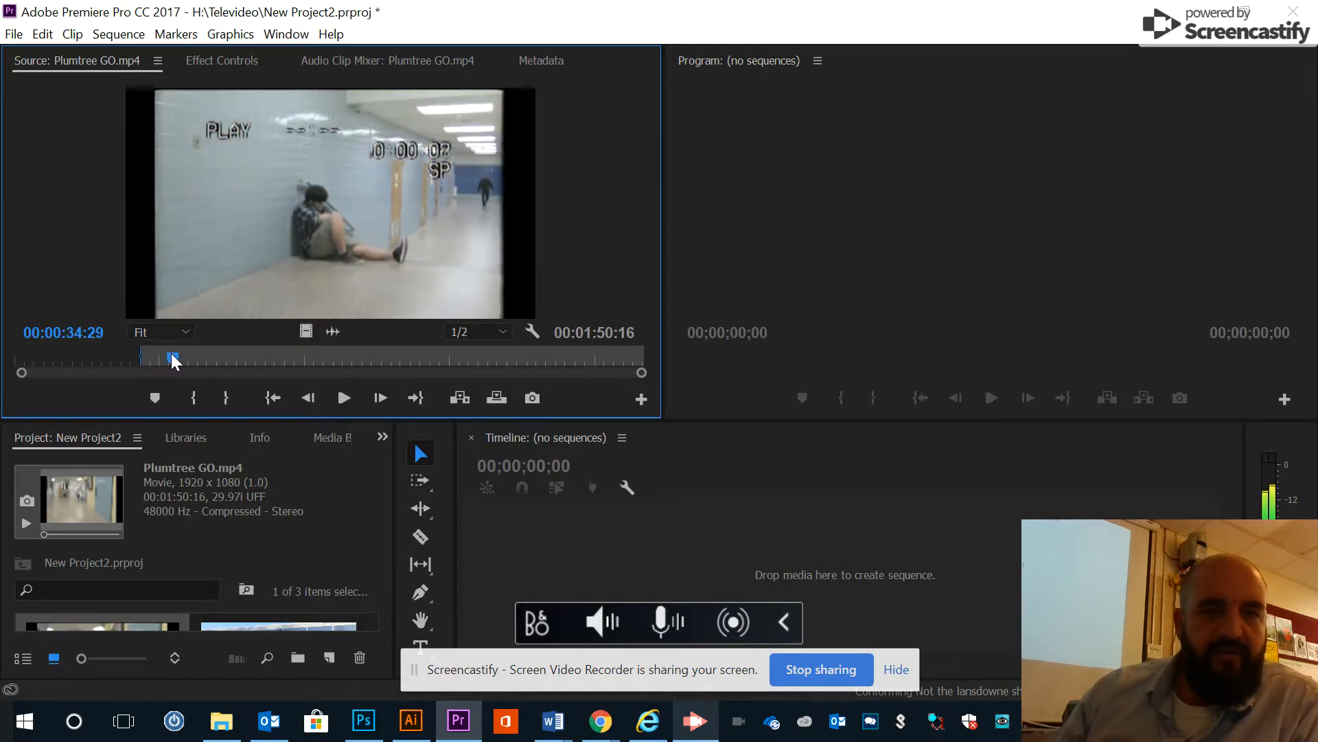
left_click_drag(172, 359, 174, 360)
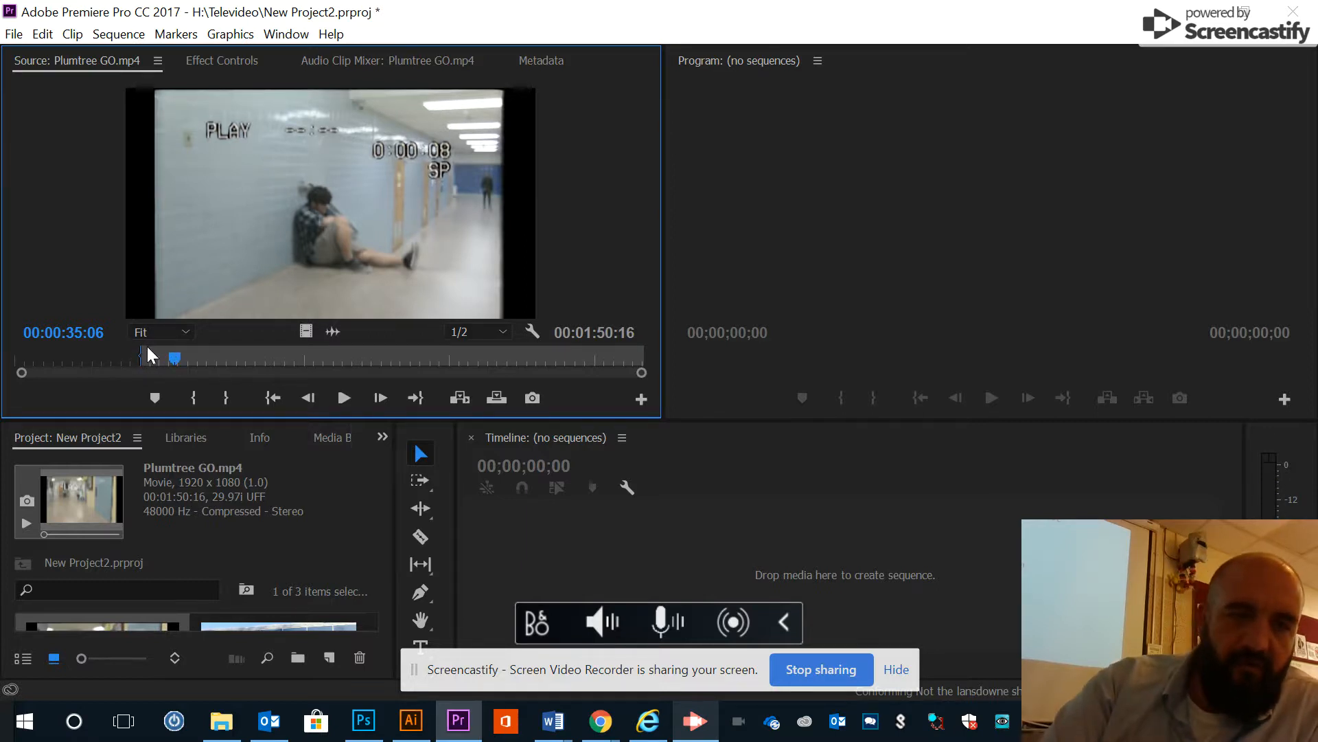
key("o")
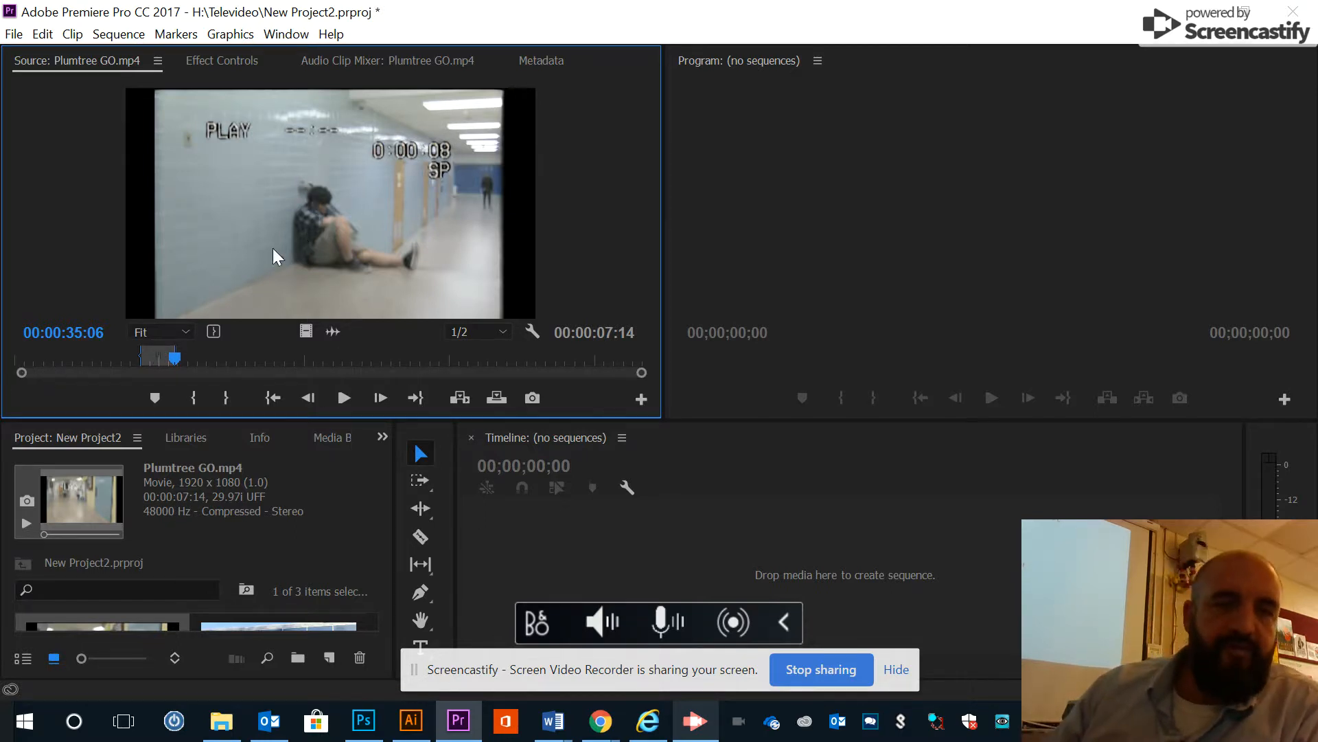
Step: Create a sequence by placing the marked Plumtree GO.mp4 excerpt in the empty timeline, and move the timeline playhead to 00:00:07:27
mouse_move(170, 361)
left_mouse_down()
mouse_move(152, 356)
mouse_move(174, 356)
left_mouse_up()
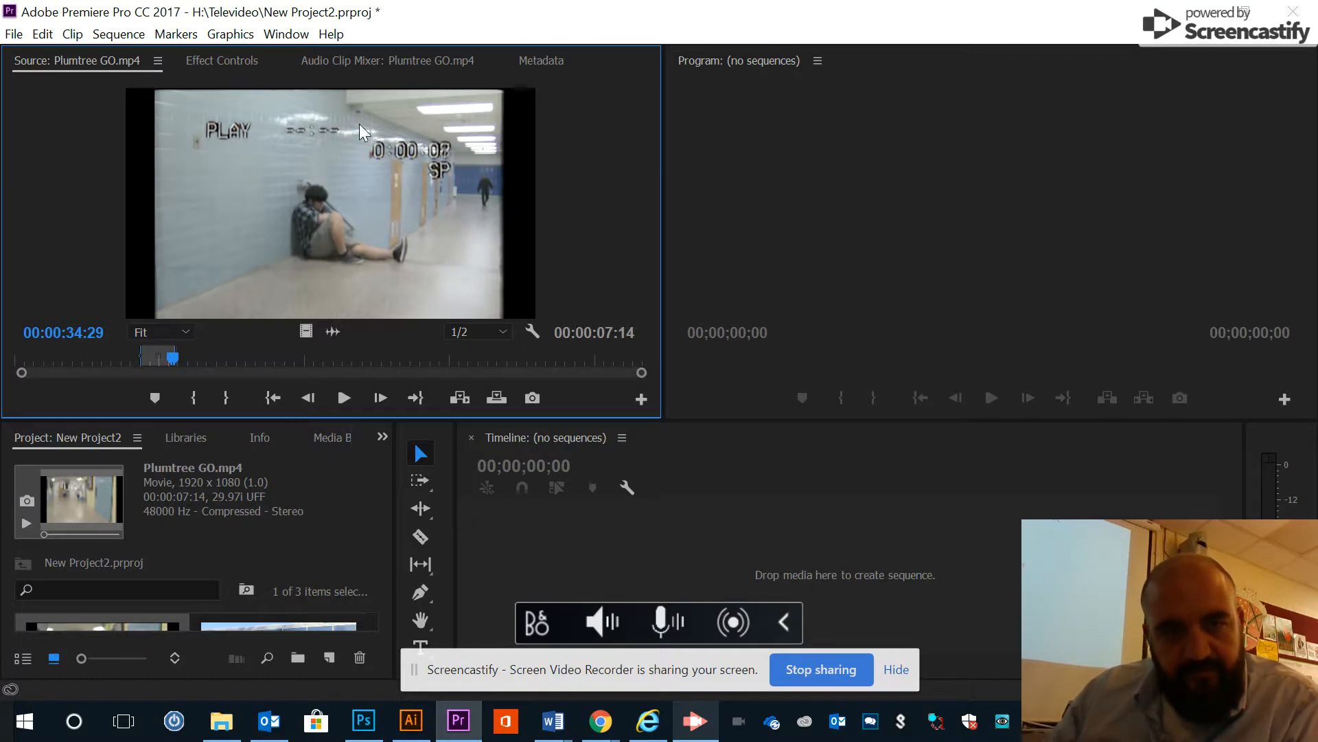
left_click_drag(310, 174, 567, 583)
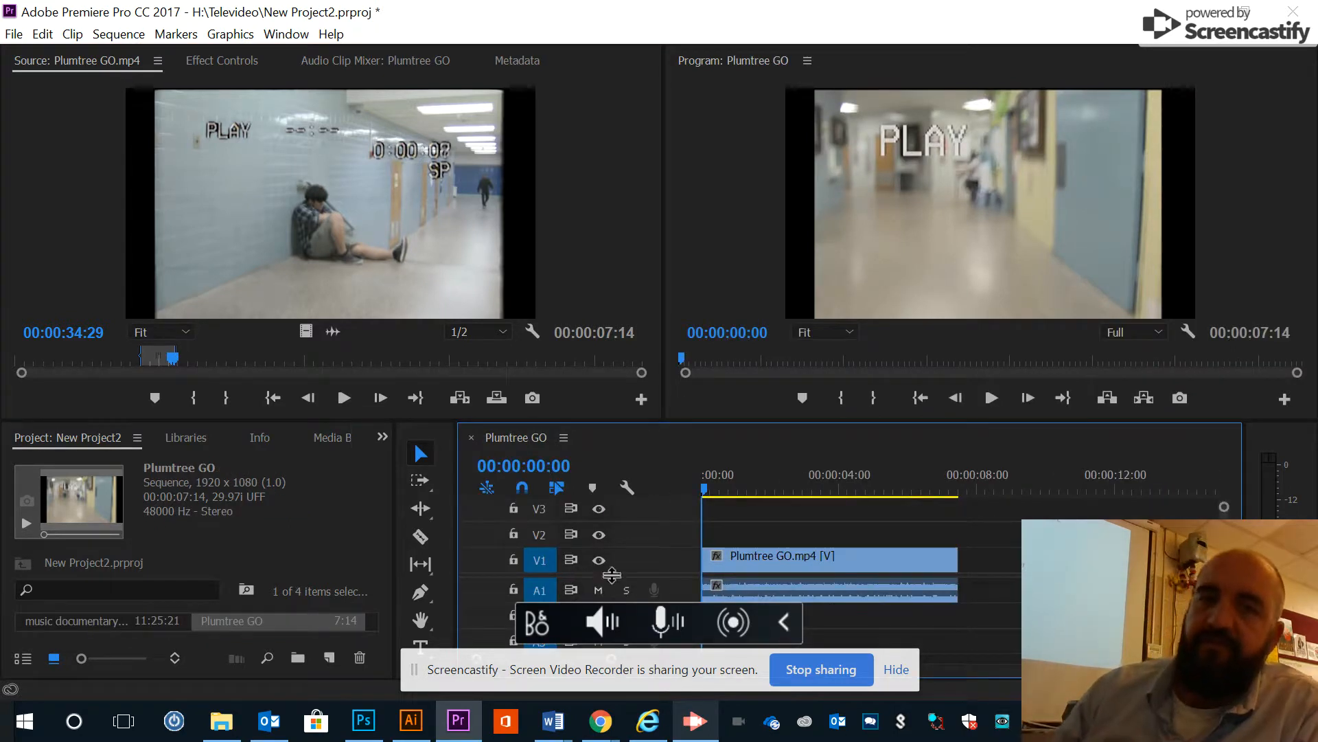
left_click_drag(707, 491, 969, 503)
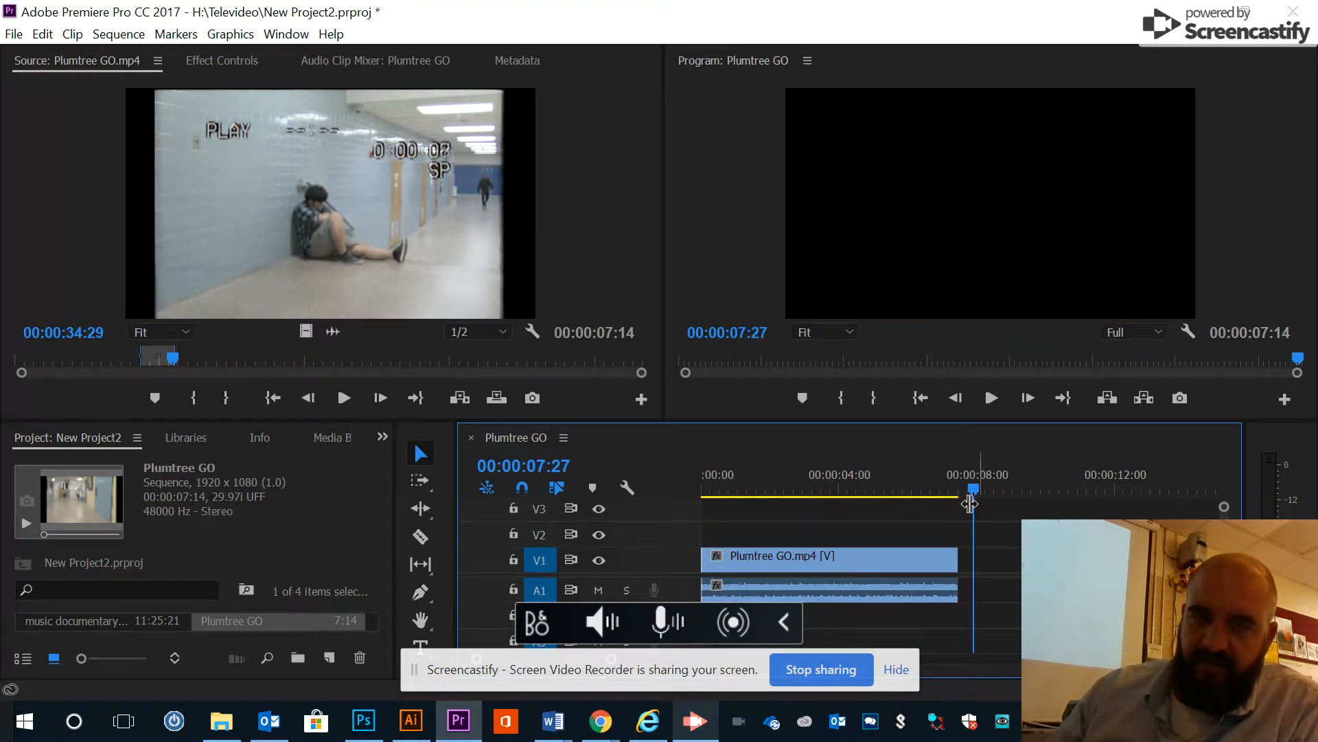
Step: Find the first frame of the staircase shot in Plumtree GO.mp4 and mark a new In point at 00:01:22:12
left_click_drag(175, 357, 394, 368)
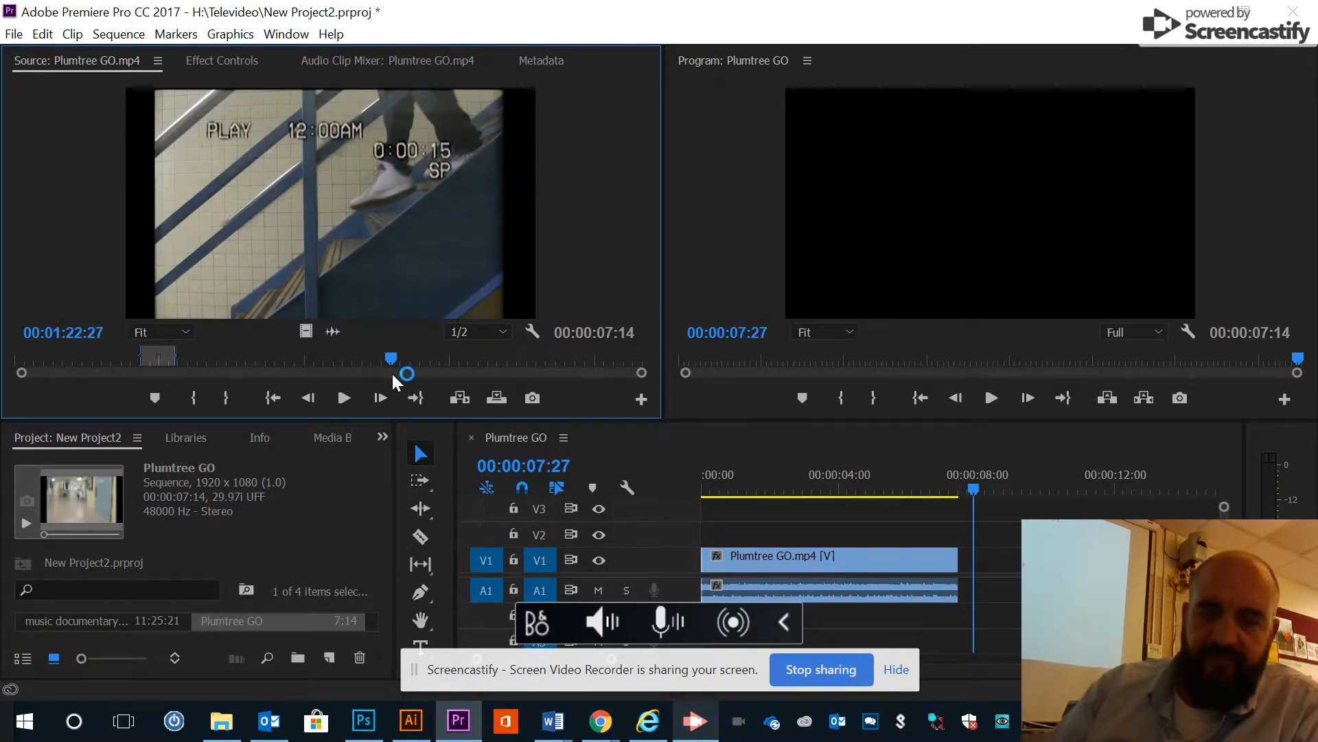
key("Left")
key("Left")
key("Left")
key("Left")
key("Left")
key("Left")
key("Left")
key("Left")
key("Left")
key("Left")
key("Left")
key("Left")
key("Left")
key("Left")
key("Left")
key("Left")
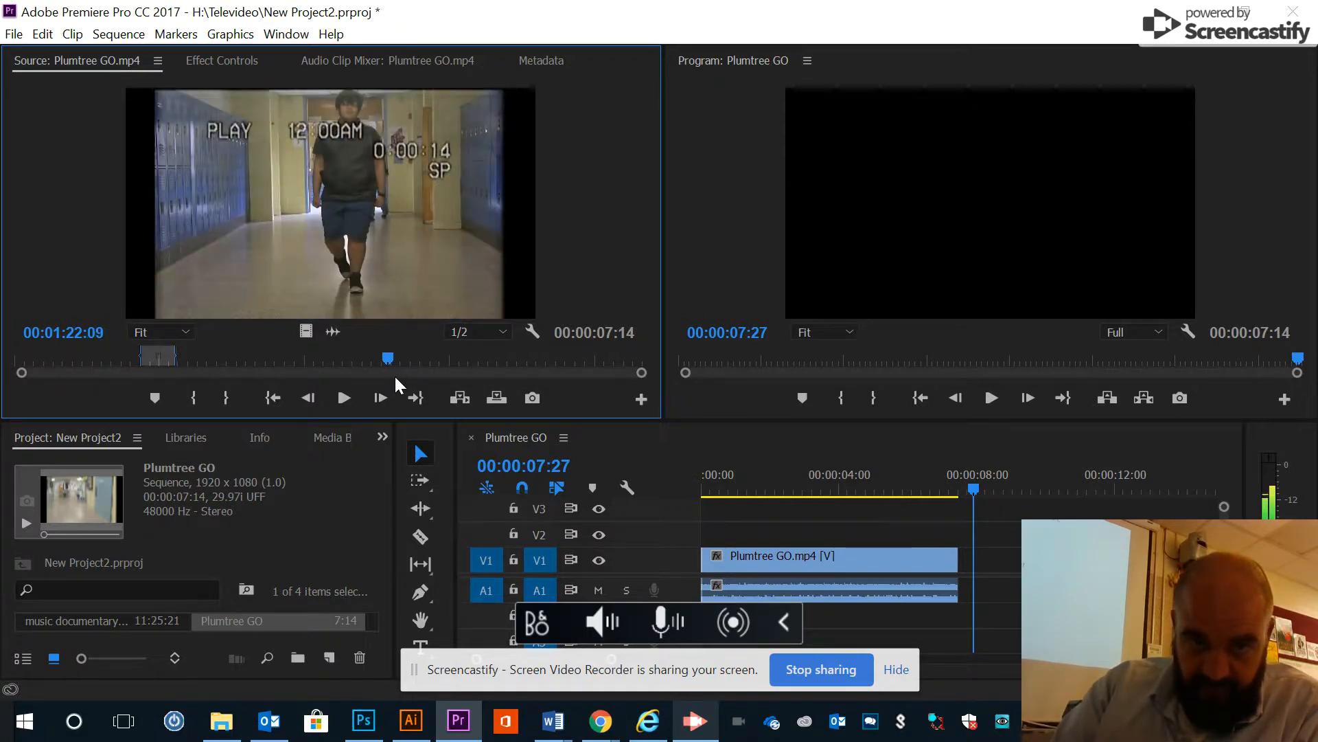
key("Right")
key("Right")
key("Left")
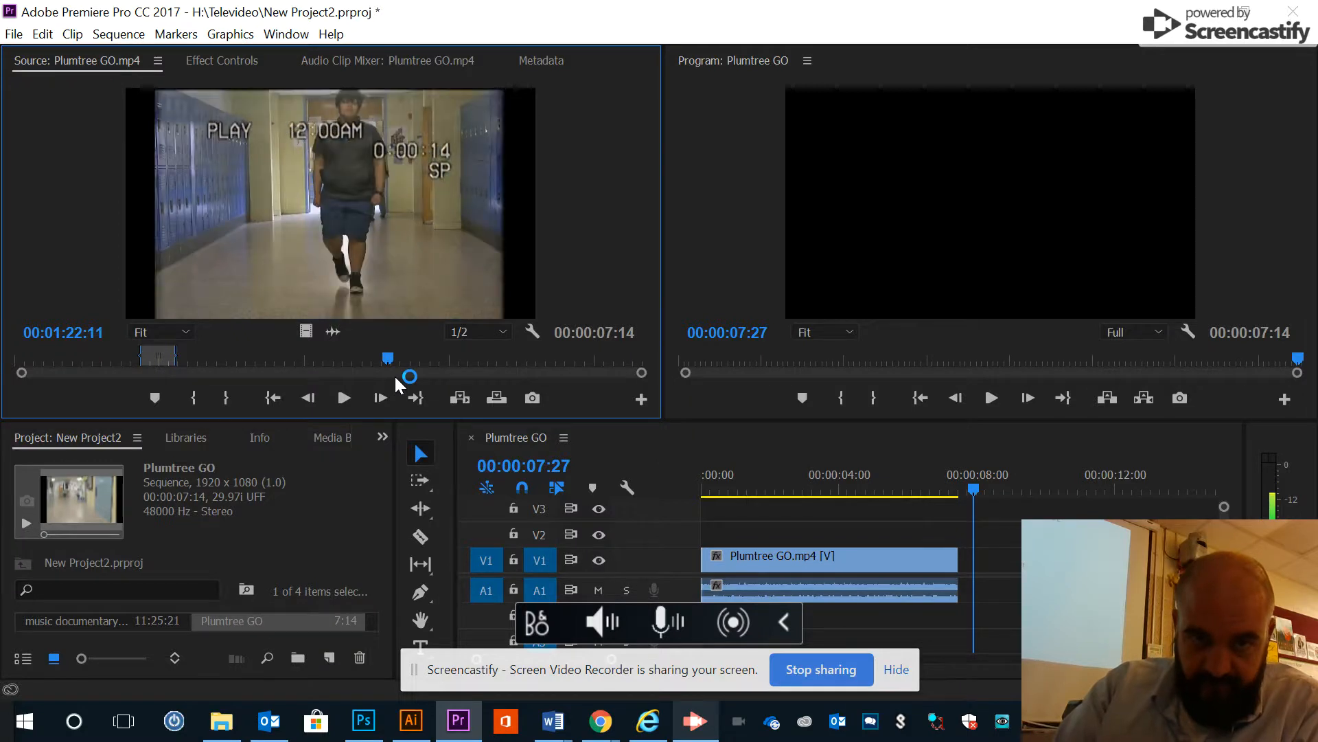
key("Right")
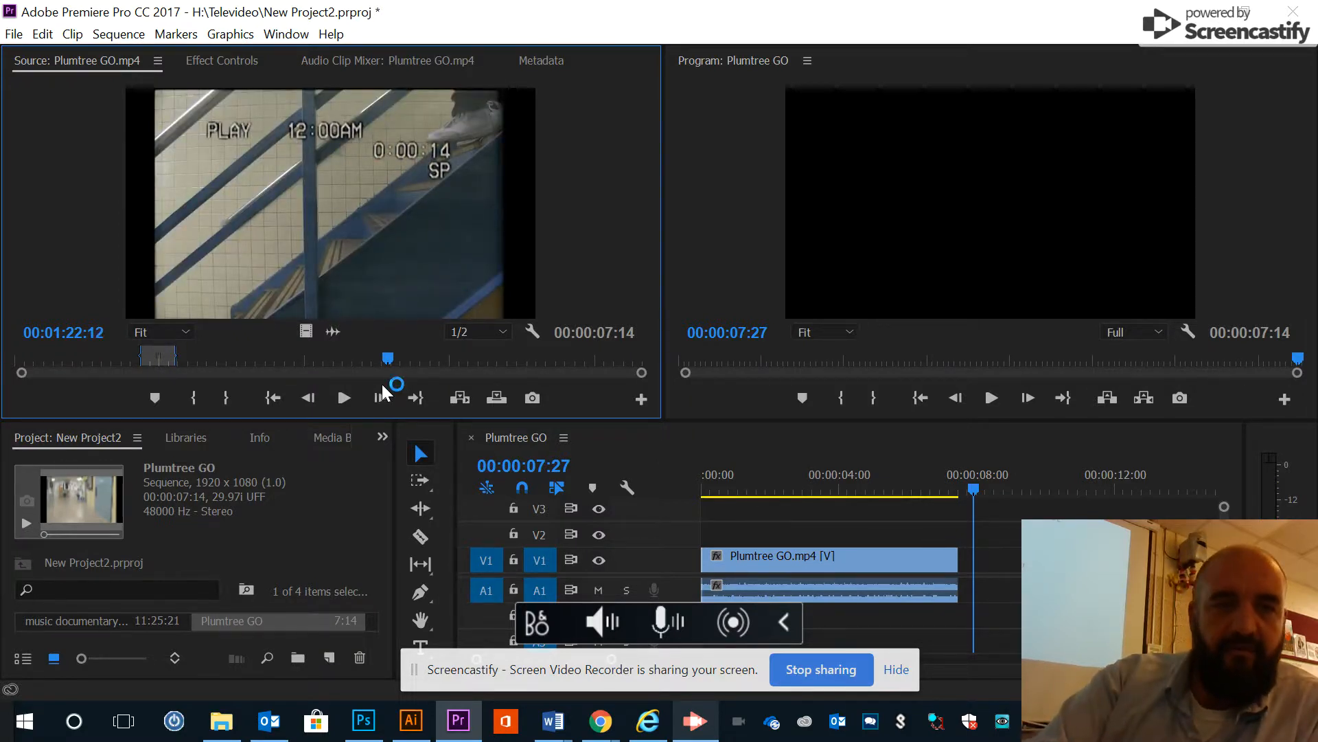
key("i")
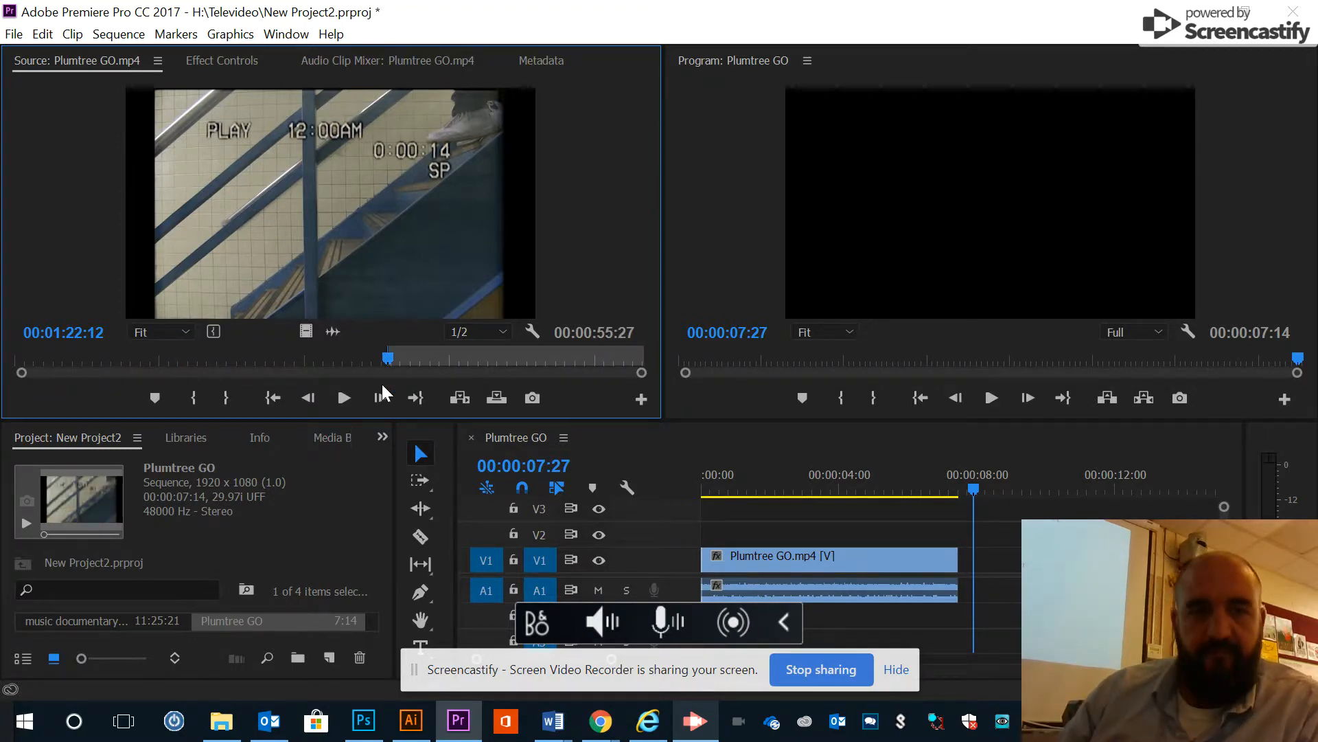
Step: Play on from the new In point, step back to the striped-shirt shot at 00:01:28:04 and mark the Out point
key("space")
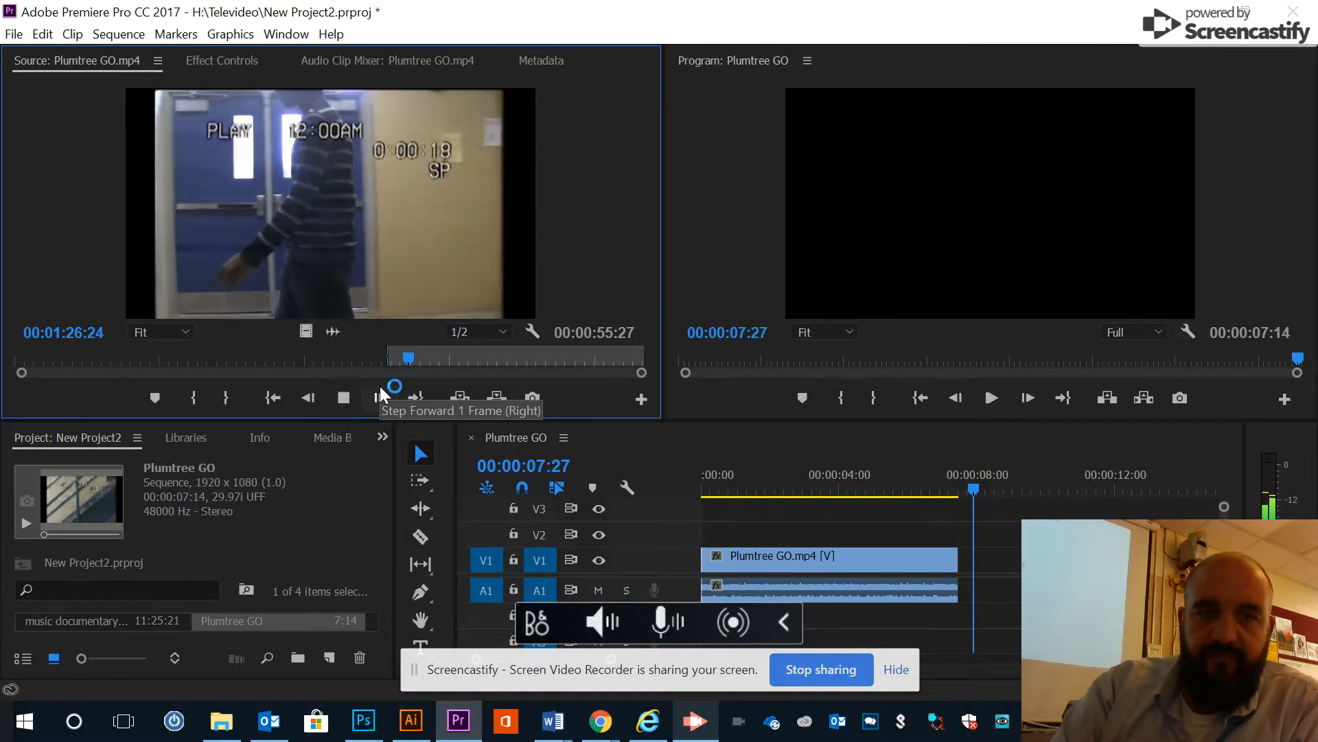
key("space")
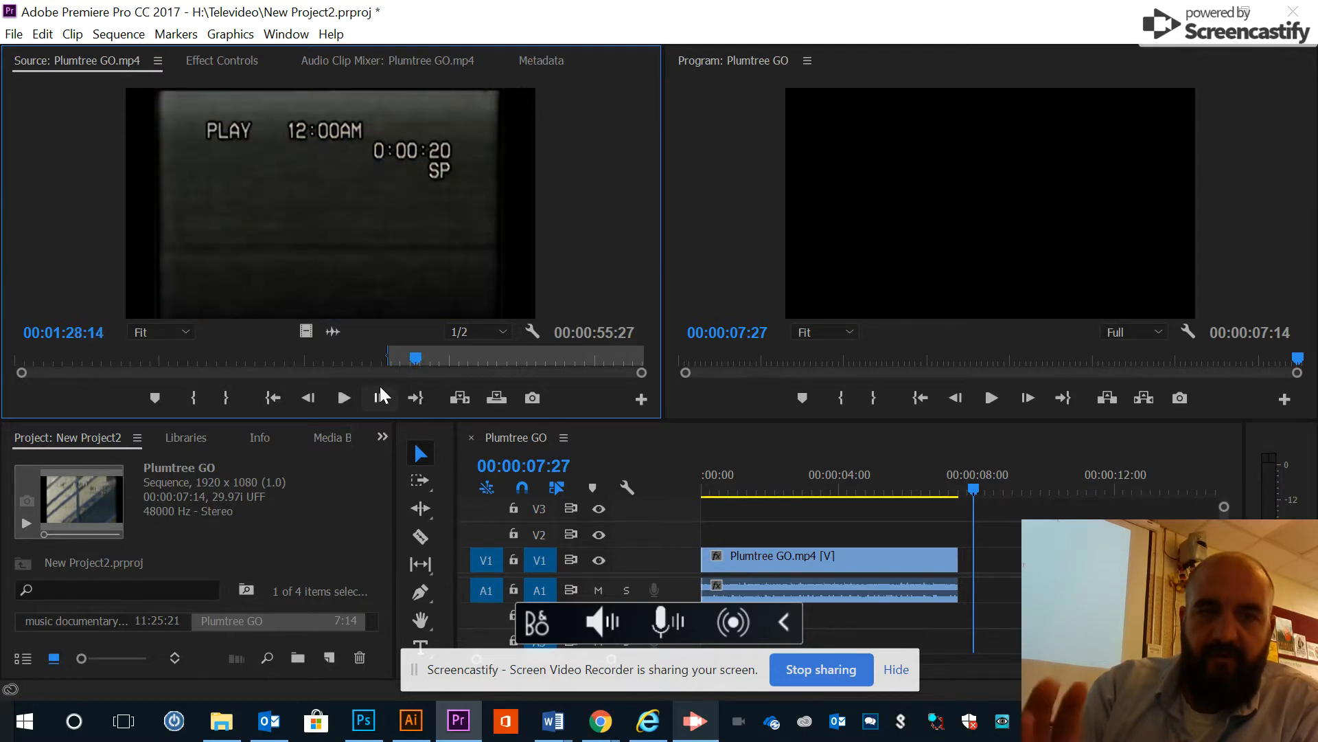
key("Left")
key("Left")
key("Left")
key("Left")
key("Left")
key("Left")
key("Left")
key("Left")
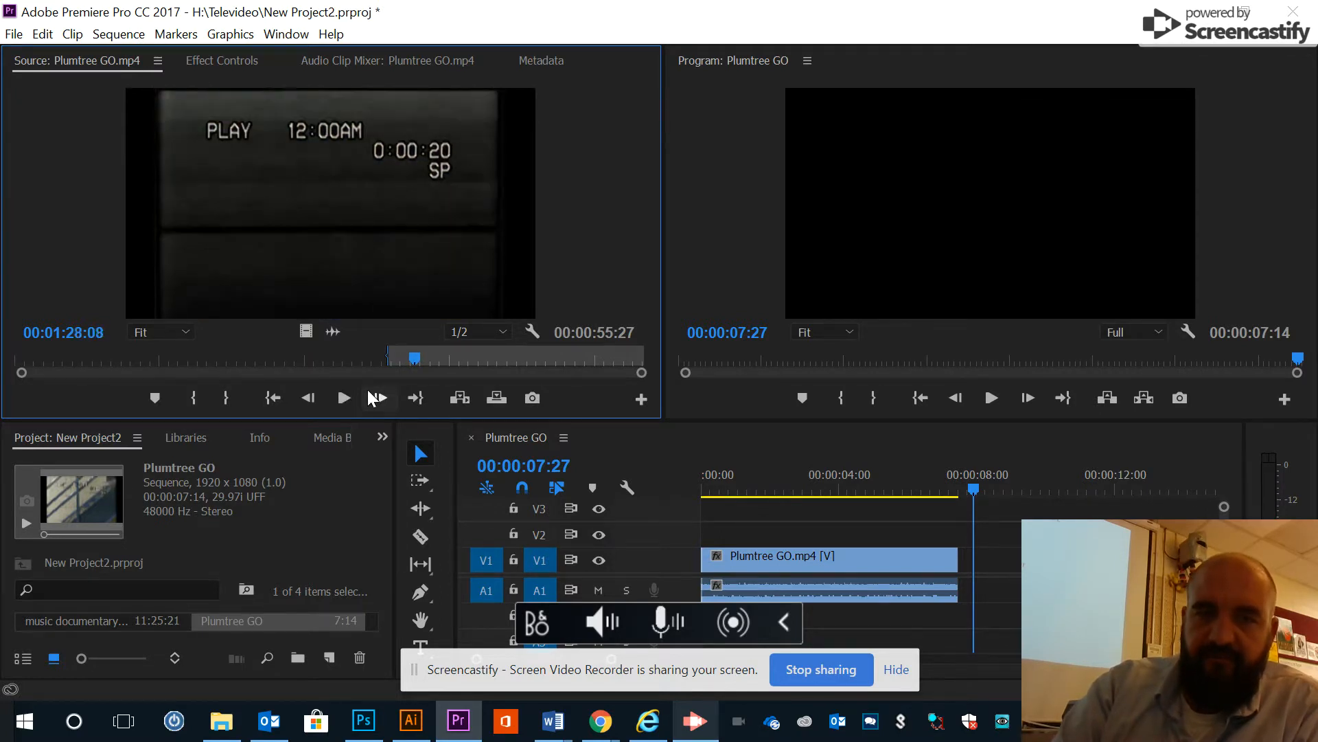
key("Left")
key("Left")
key("Left")
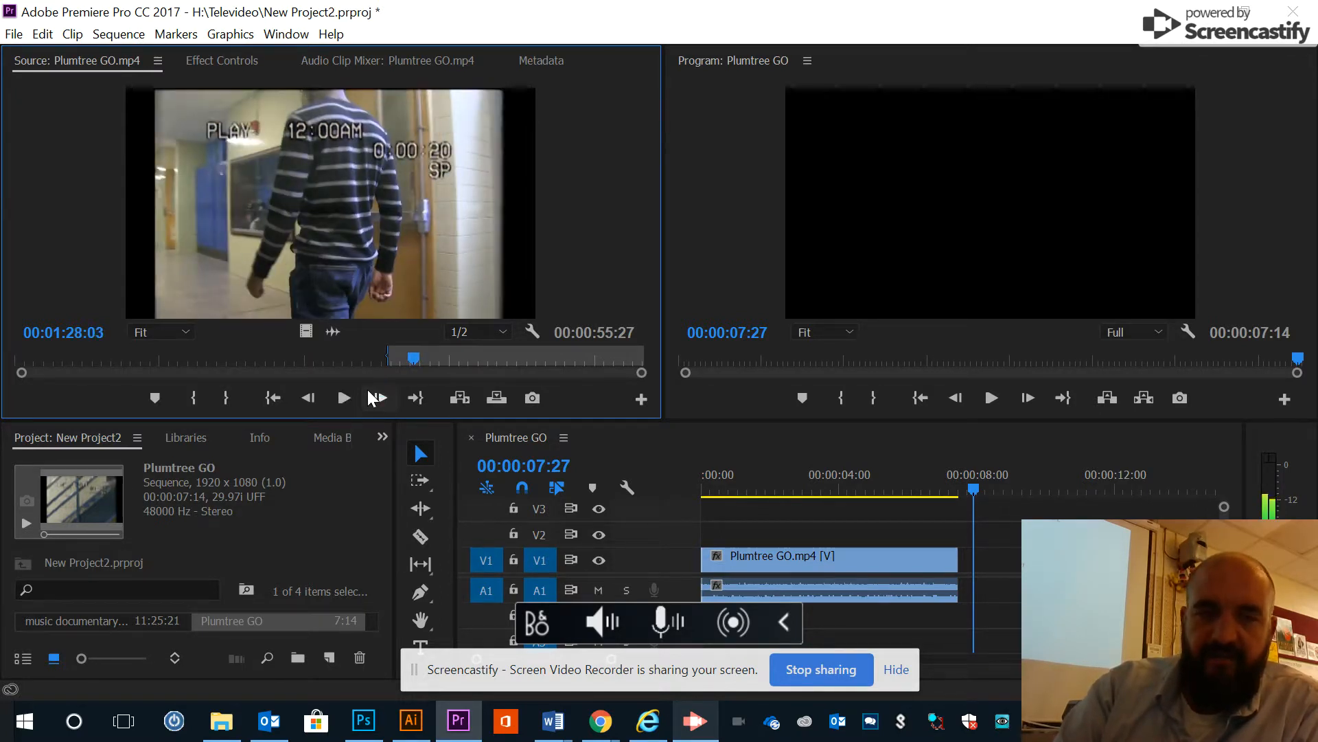
key("Right")
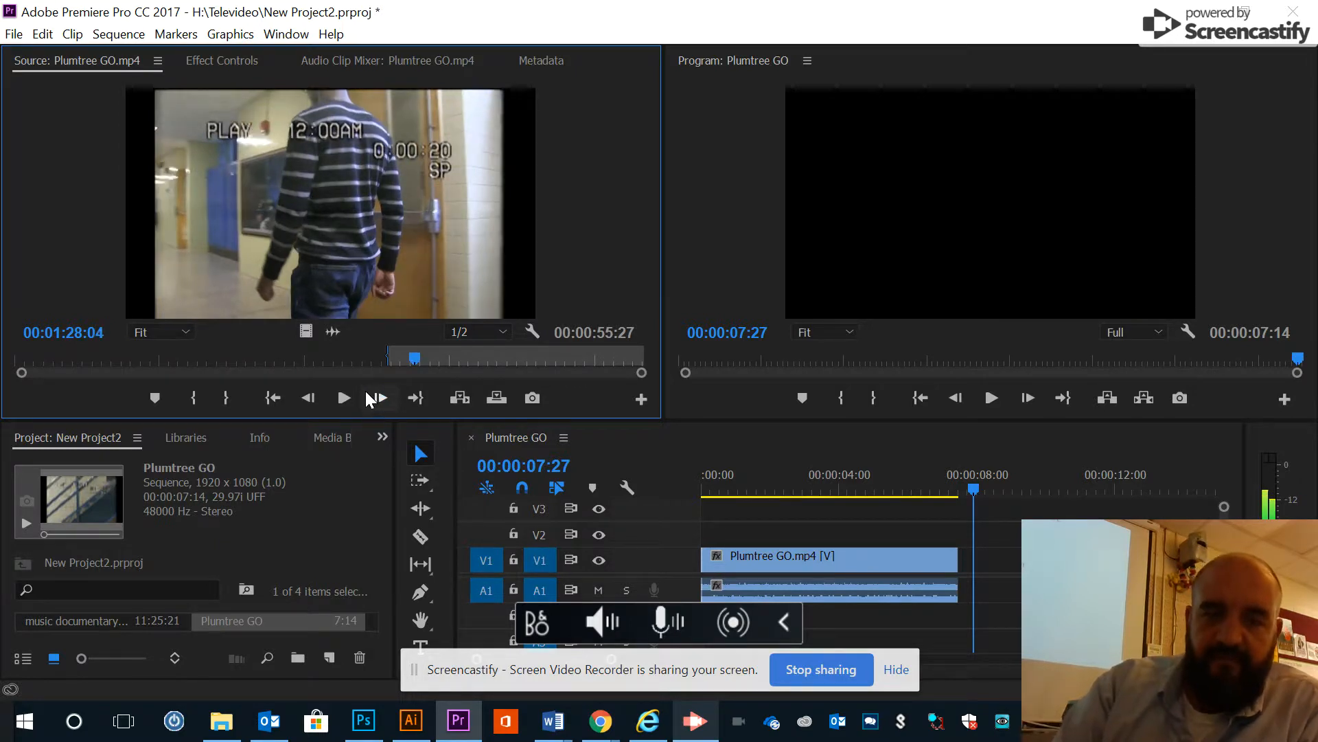
key("o")
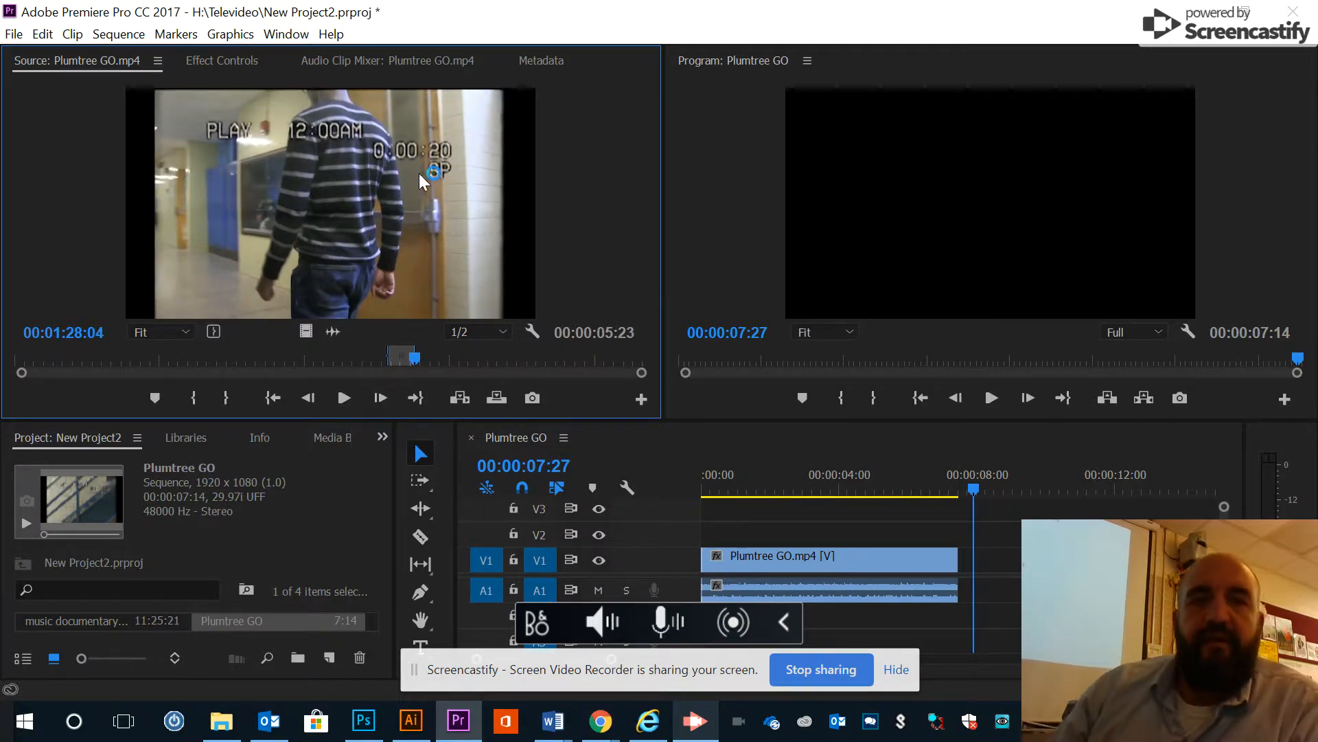
Step: Add the second Plumtree GO.mp4 excerpt directly after the first on V1 and A1, and scrub the sequence back to 00:00:07:10
left_click_drag(975, 489, 976, 559)
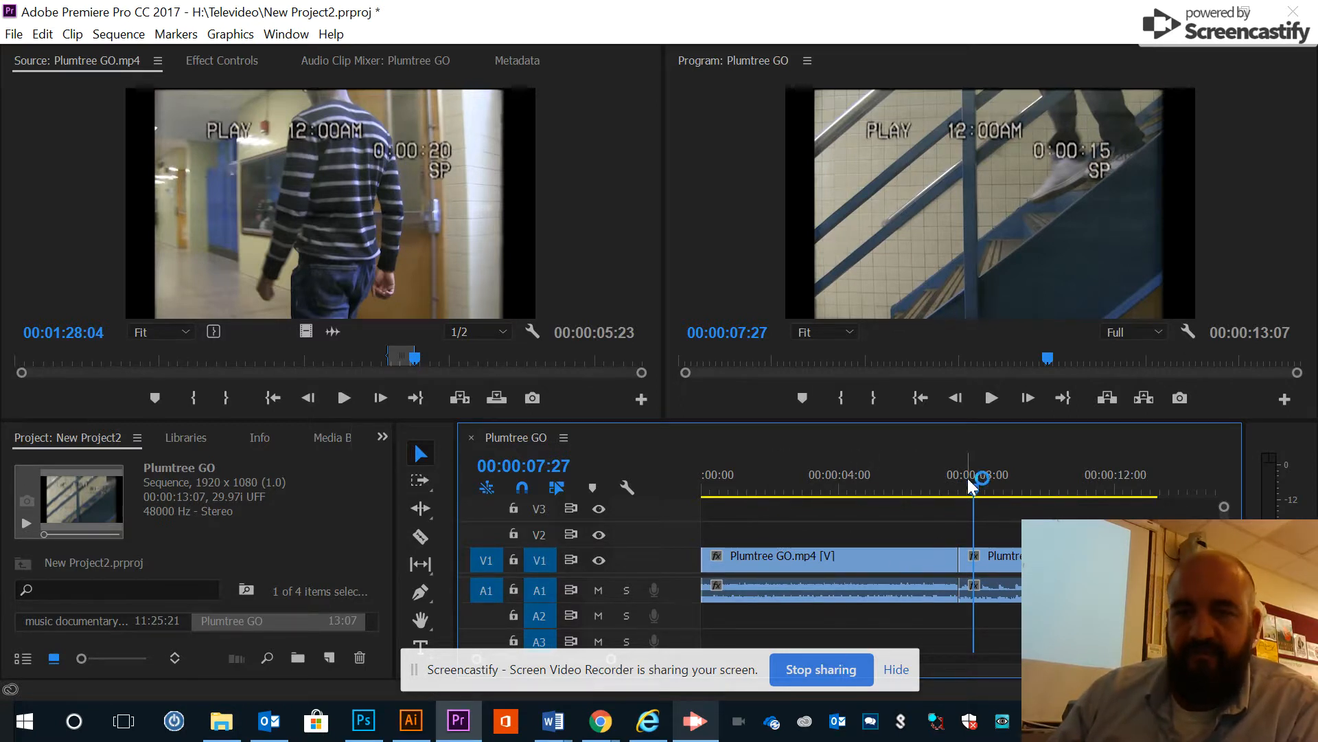
mouse_move(974, 485)
left_mouse_down()
mouse_move(882, 481)
mouse_move(954, 480)
left_mouse_up()
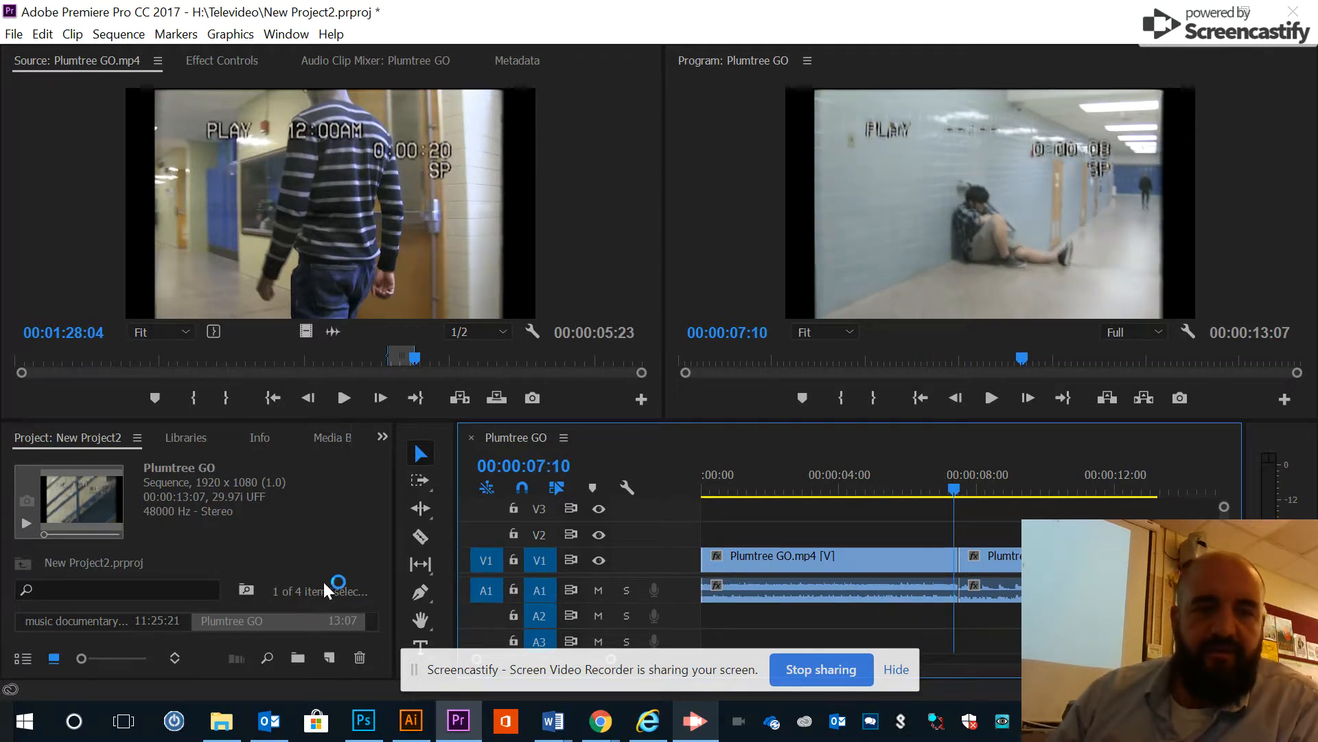
Step: Enlarge the lower panels by raising their divider, and open Not the lansdowne show.mp4 in the Source monitor
left_click_drag(278, 420, 278, 321)
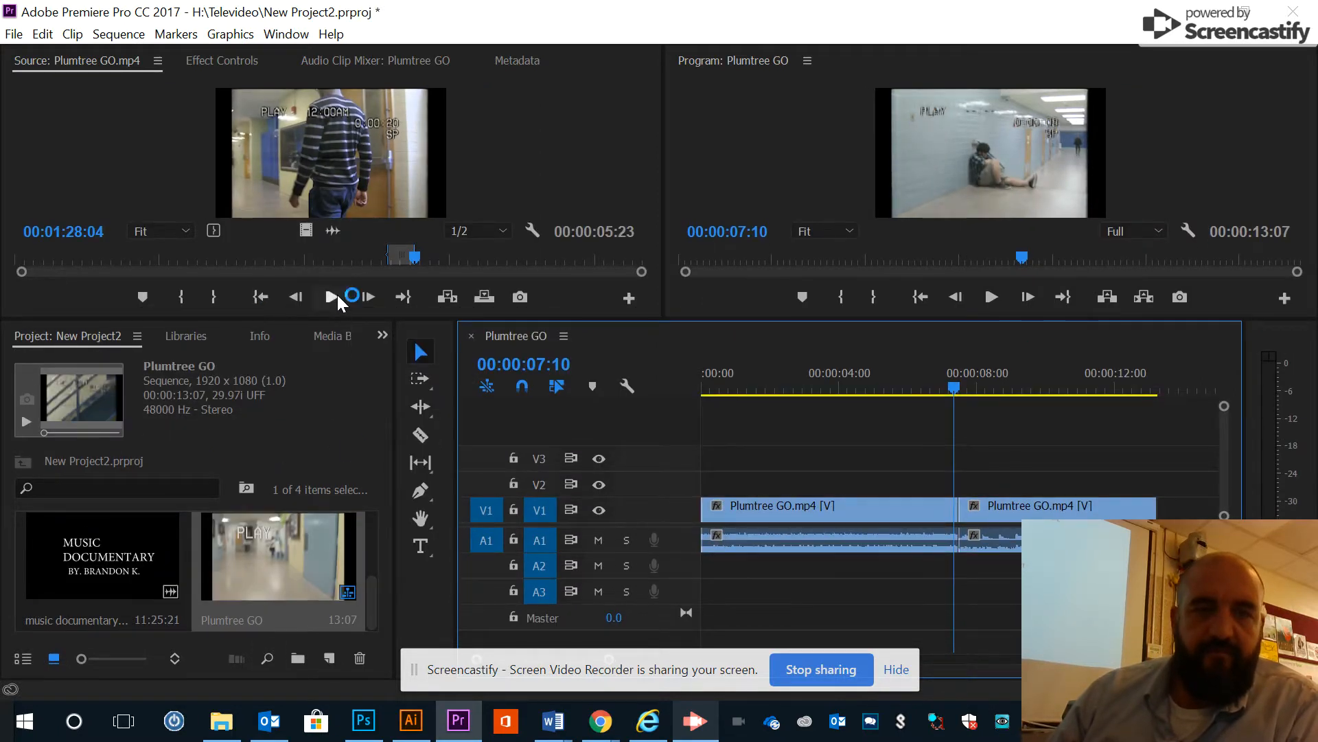
left_click_drag(375, 592, 380, 529)
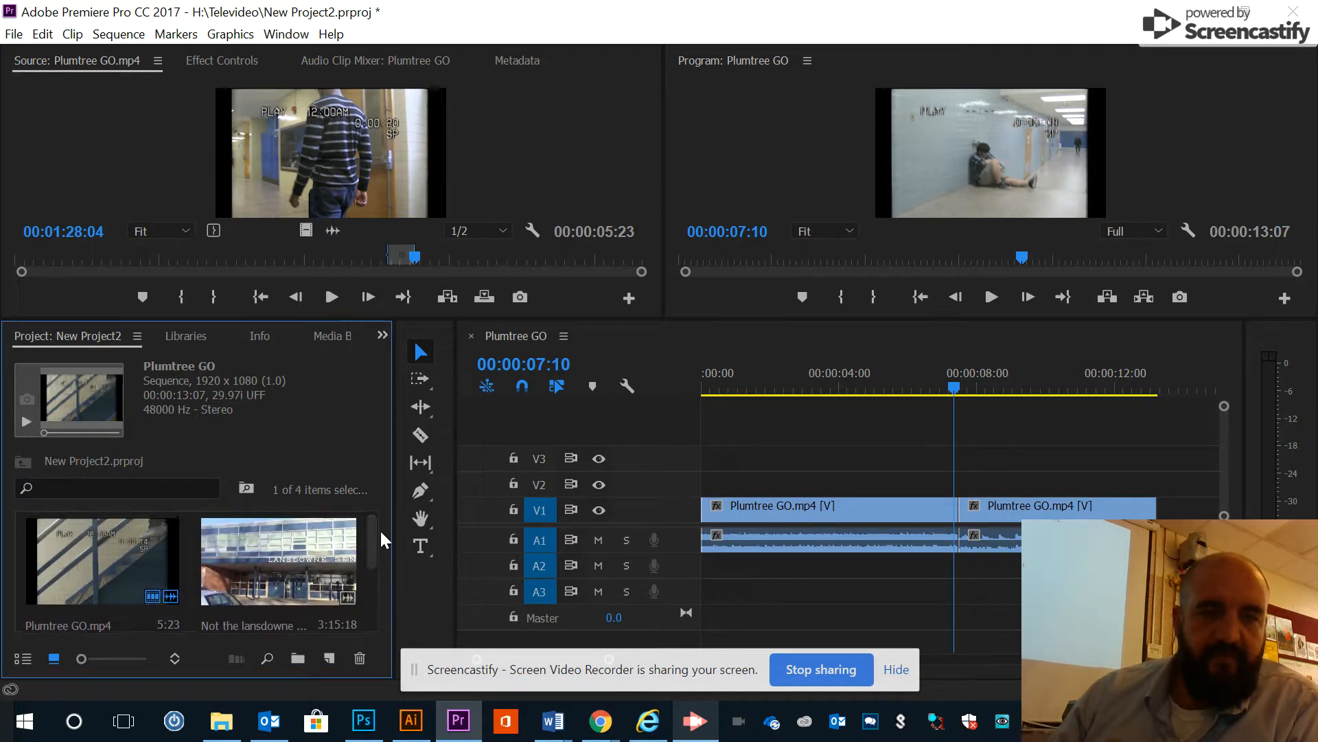
double_click(282, 539)
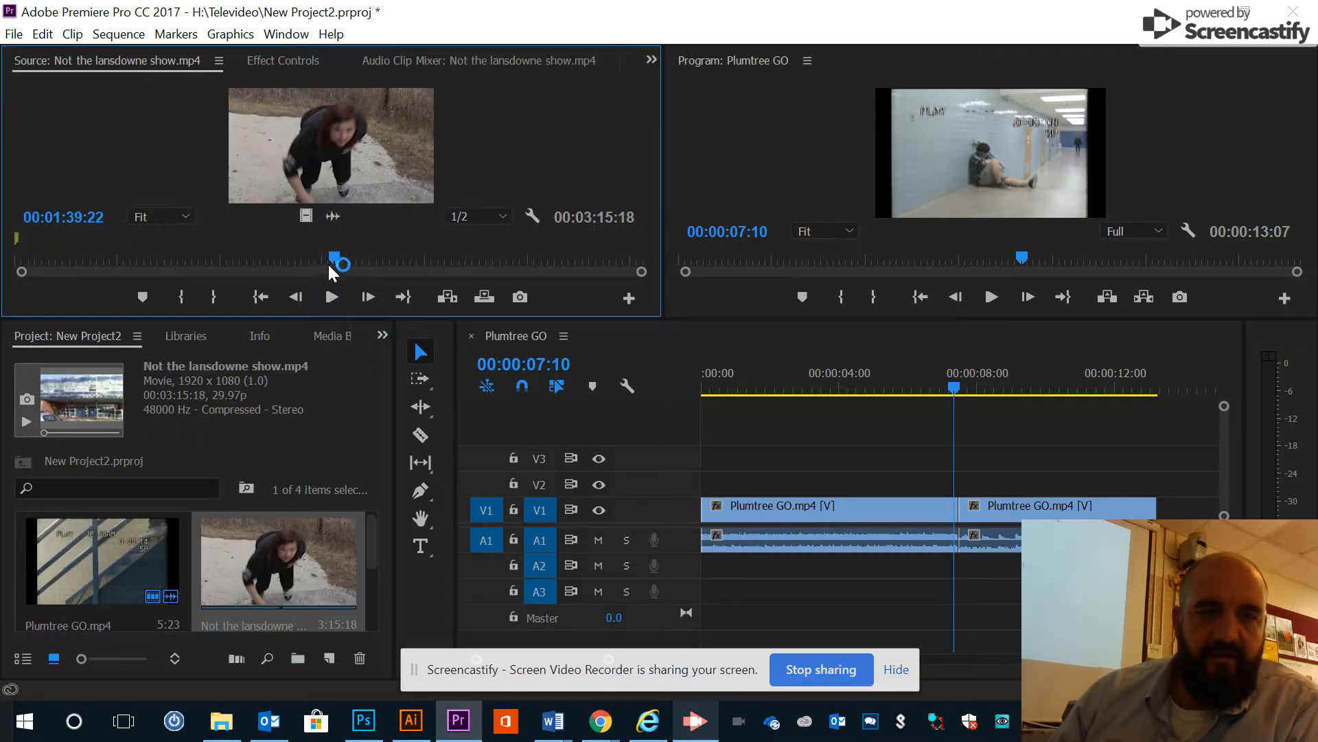
Step: Play Not the lansdowne show.mp4 from about 00:01:10:10 and mark In and Out points around a 00:00:03:14 excerpt
left_click_drag(335, 258, 242, 260)
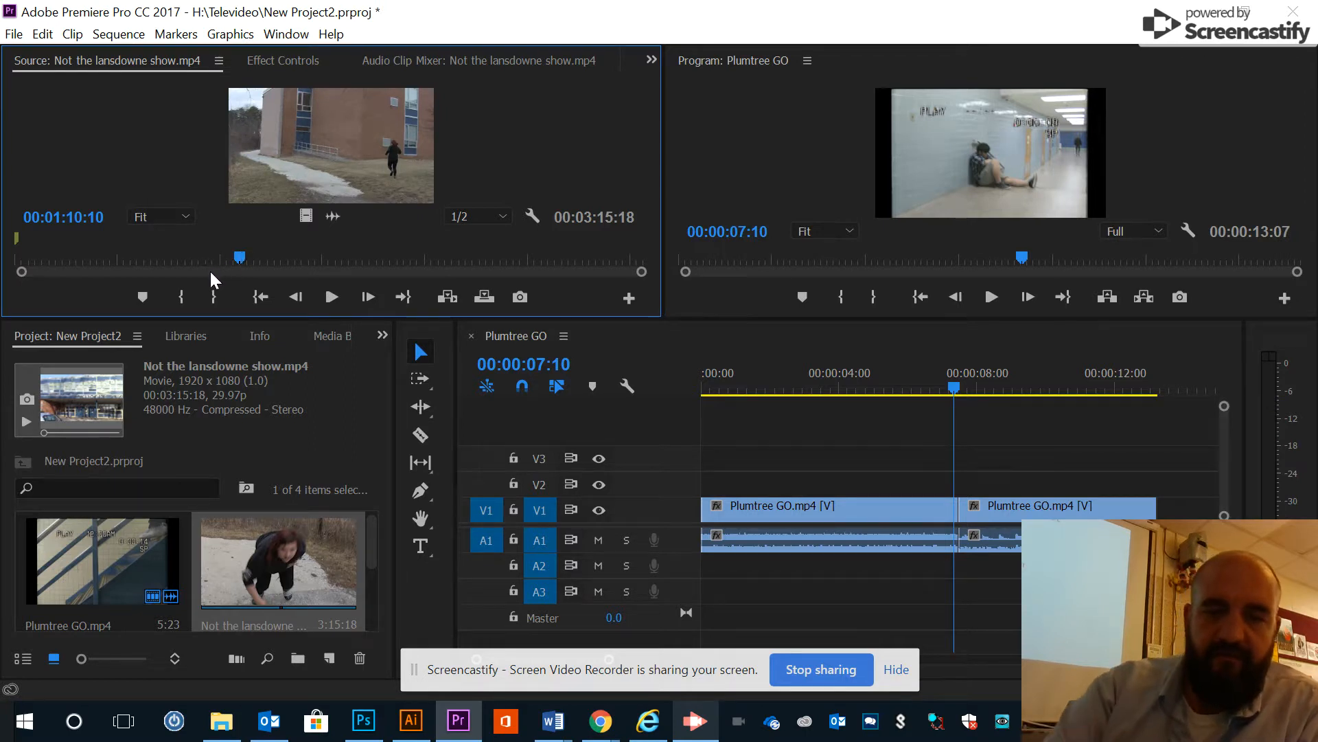
key("space")
left_click(182, 294)
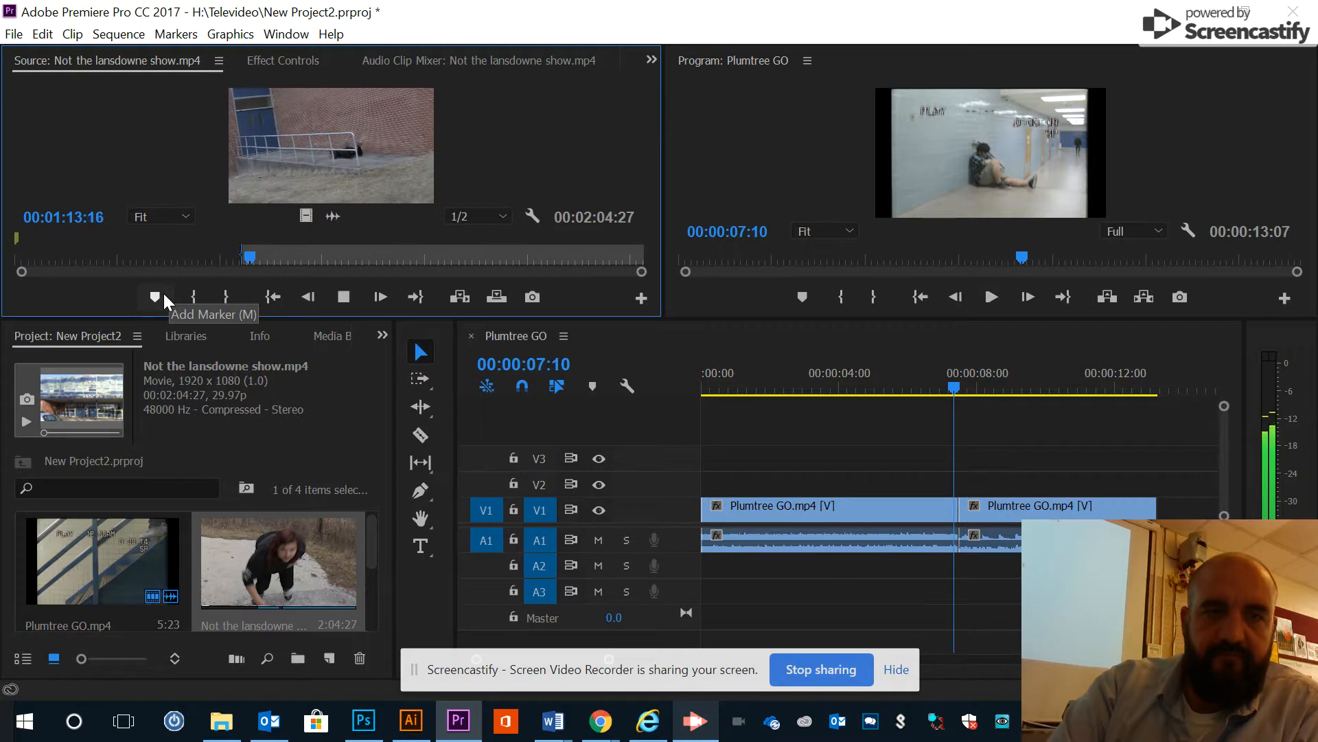
key("o")
key("space")
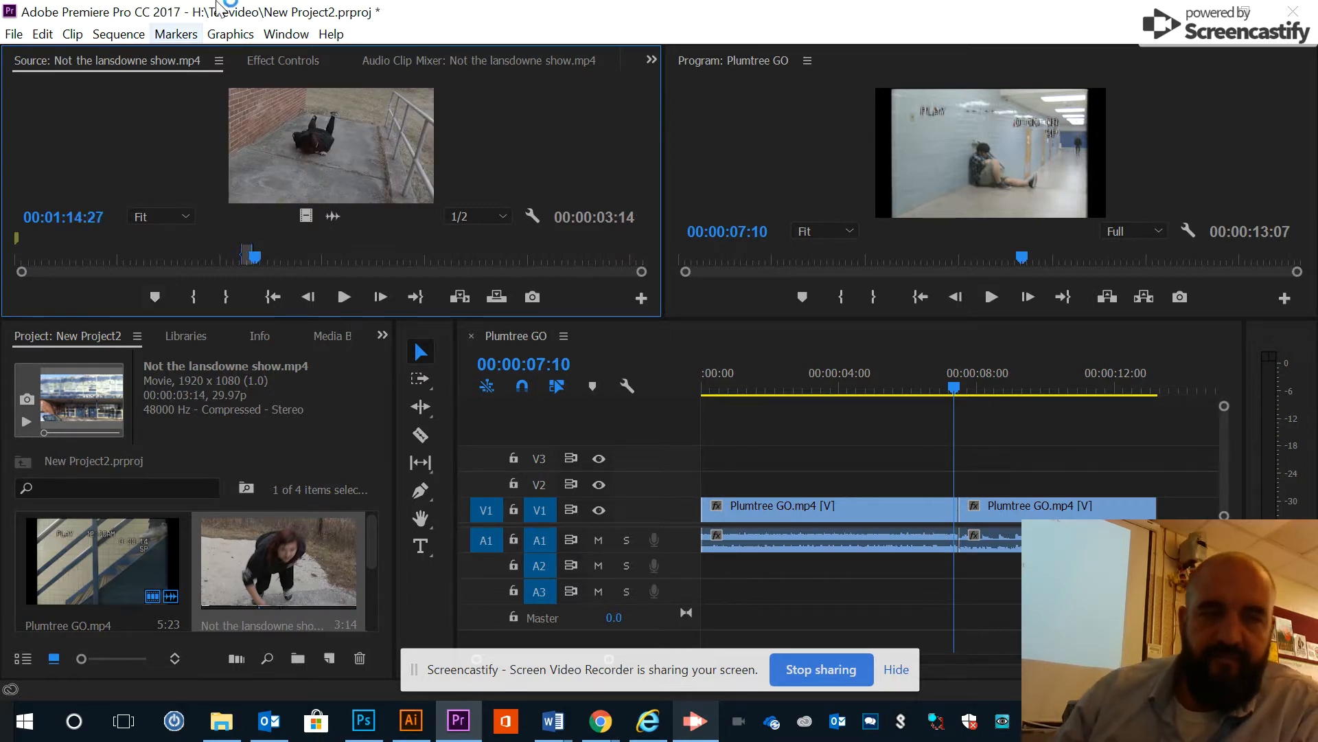
Step: Add the Not the lansdowne show.mp4 excerpt to the end of the sequence, directly after the second Plumtree GO.mp4 clip
mouse_move(333, 165)
left_mouse_down()
mouse_move(892, 447)
mouse_move(1024, 461)
mouse_move(1169, 511)
left_mouse_up()
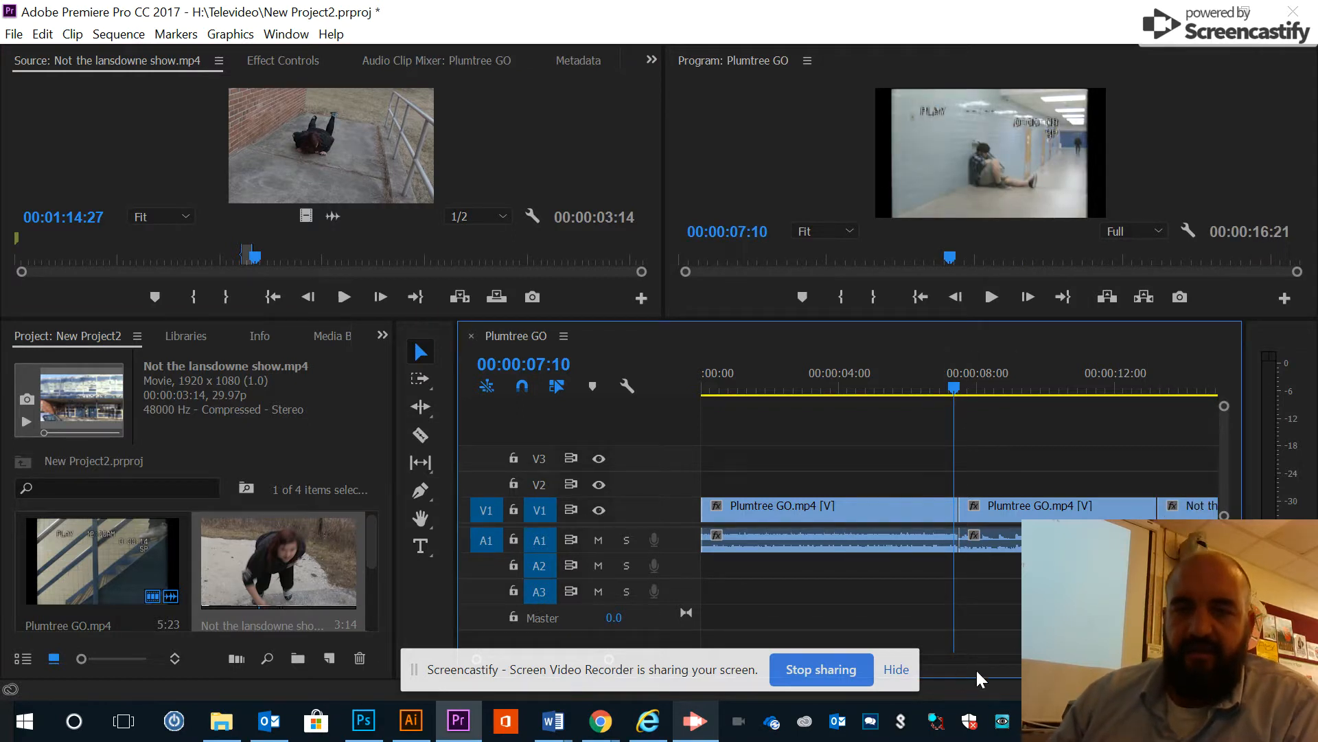
scroll(978, 658, "down", 5)
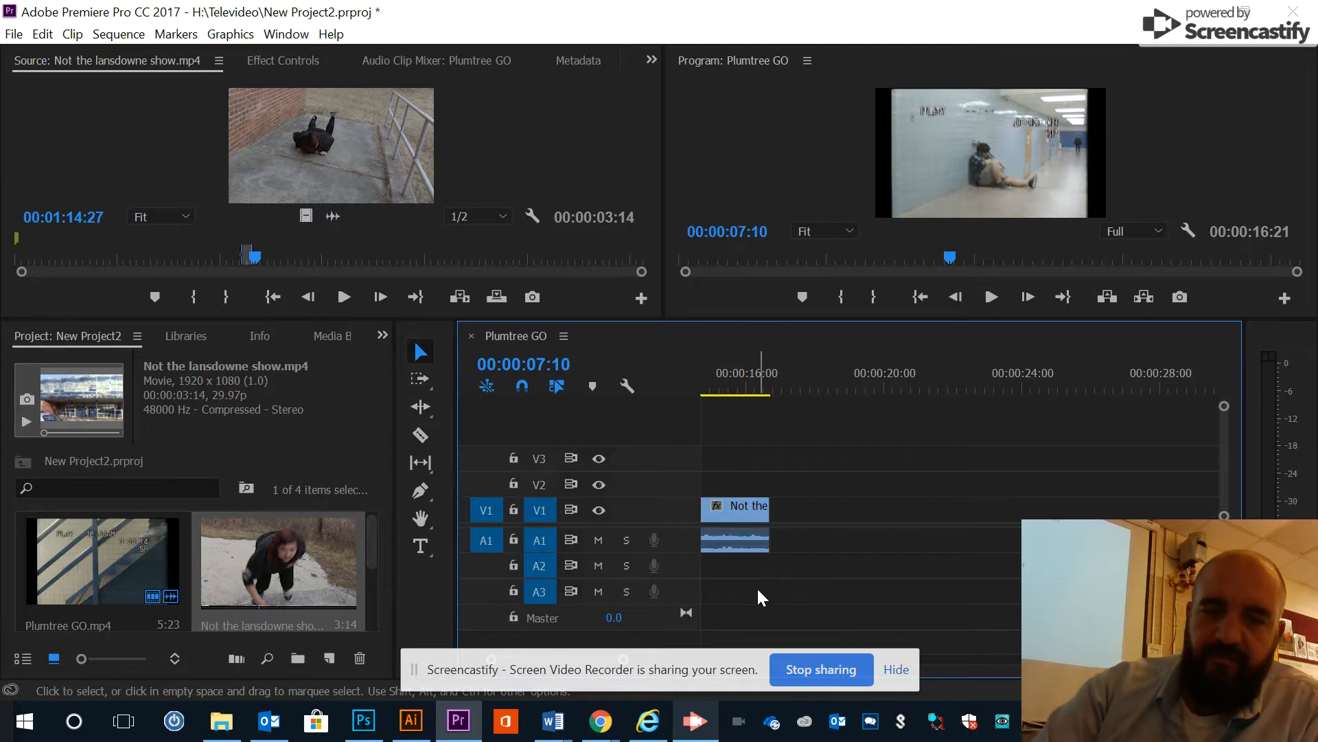
key("minus")
key("minus")
key("minus")
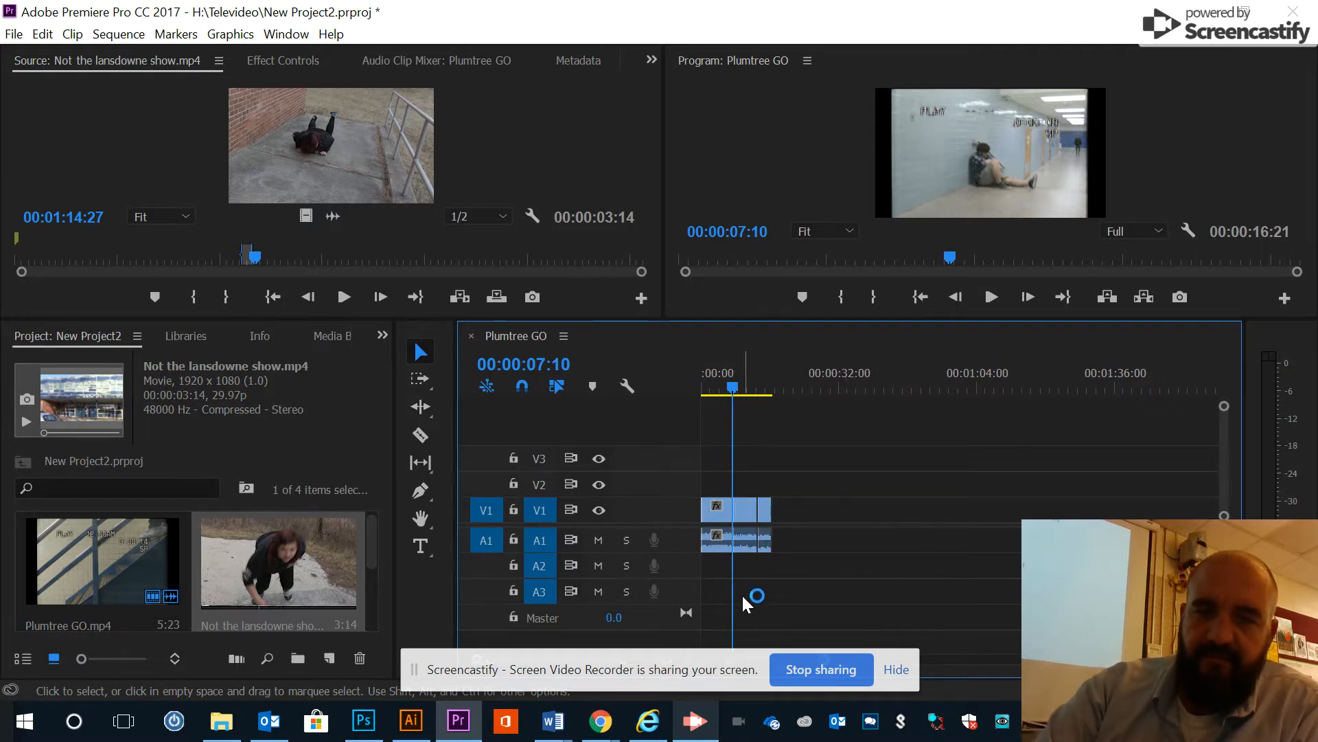
Step: Move the Not the lansdowne show.mp4 clip between the two Plumtree GO.mp4 clips on V1 and A1, leaving no gaps
mouse_move(737, 395)
left_mouse_down()
mouse_move(792, 395)
mouse_move(710, 407)
mouse_move(724, 414)
left_mouse_up()
key("=")
key("=")
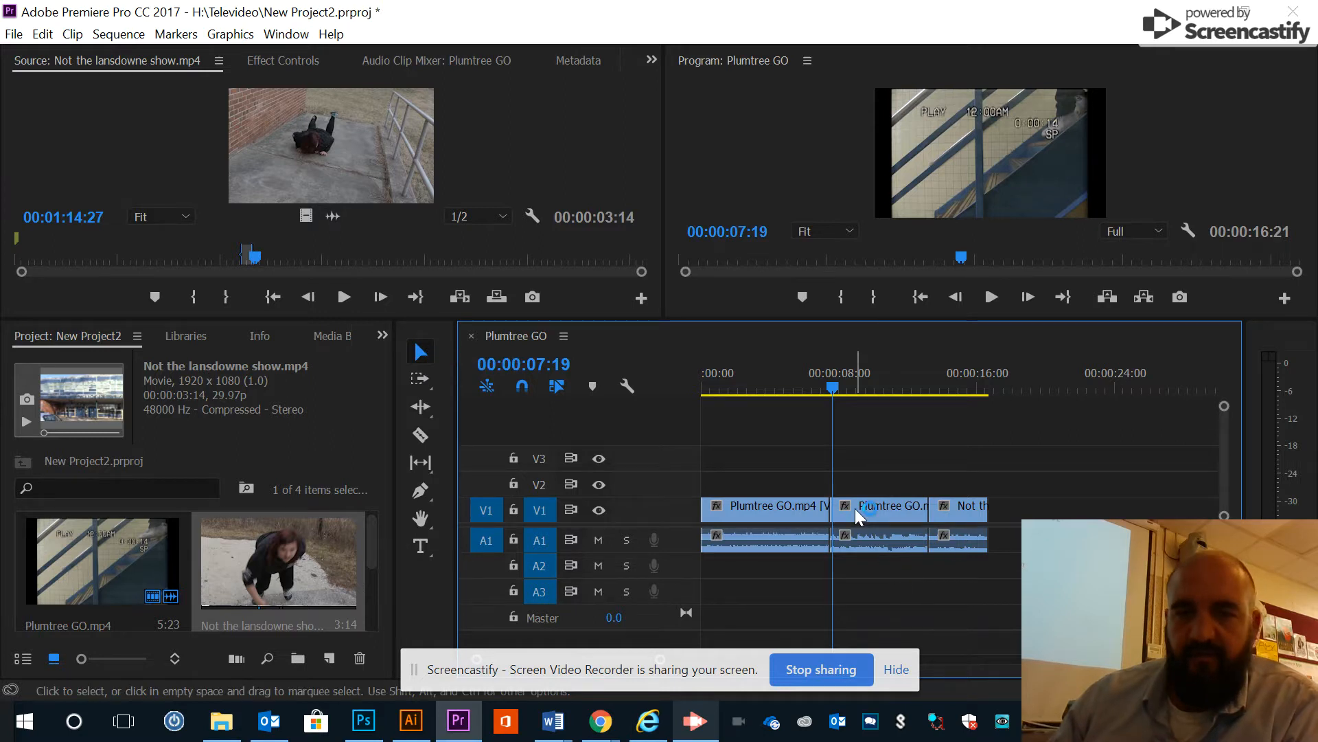
left_click_drag(882, 510, 1037, 513)
left_click_drag(923, 489, 1099, 579)
left_click_drag(1058, 517, 960, 521)
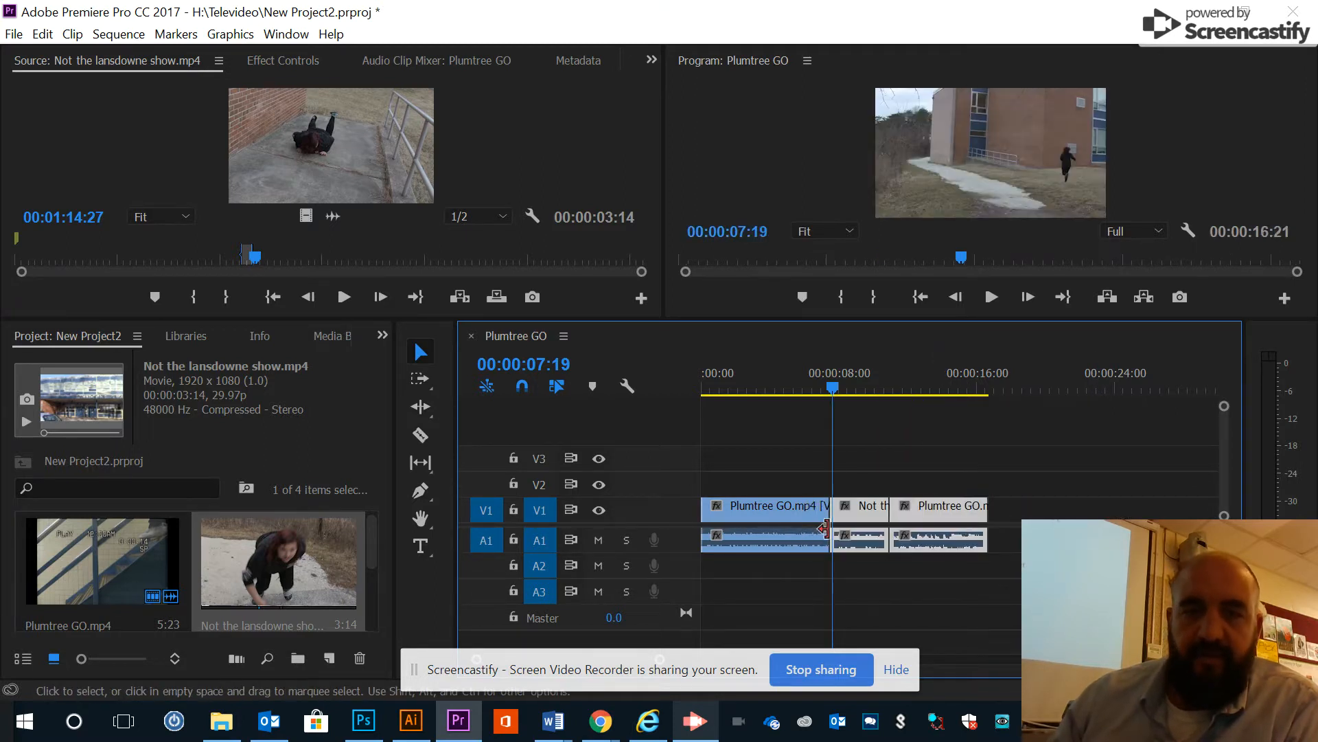
Step: Shift the last two clips later to open a gap, and trim the first Plumtree GO.mp4 clip's end to about 00:00:07:10
left_click_drag(835, 388, 1119, 389)
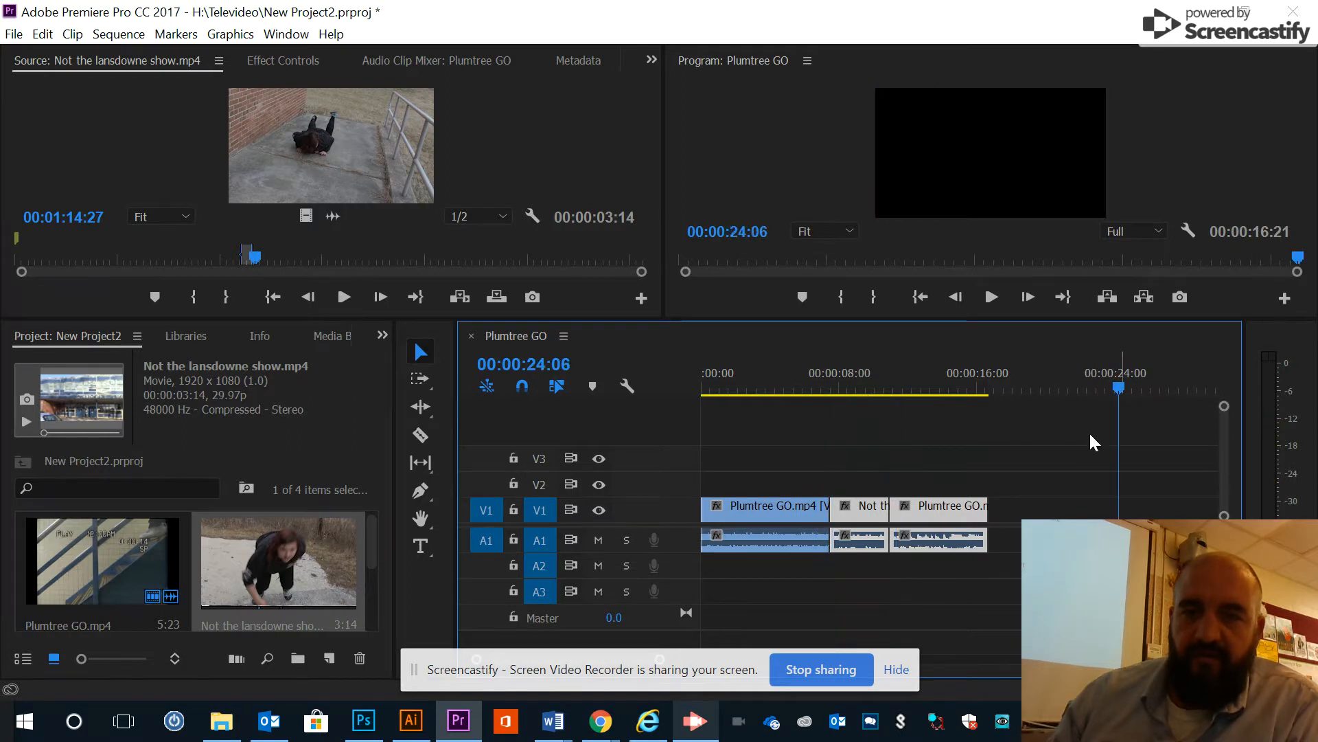
left_click_drag(946, 519, 1009, 523)
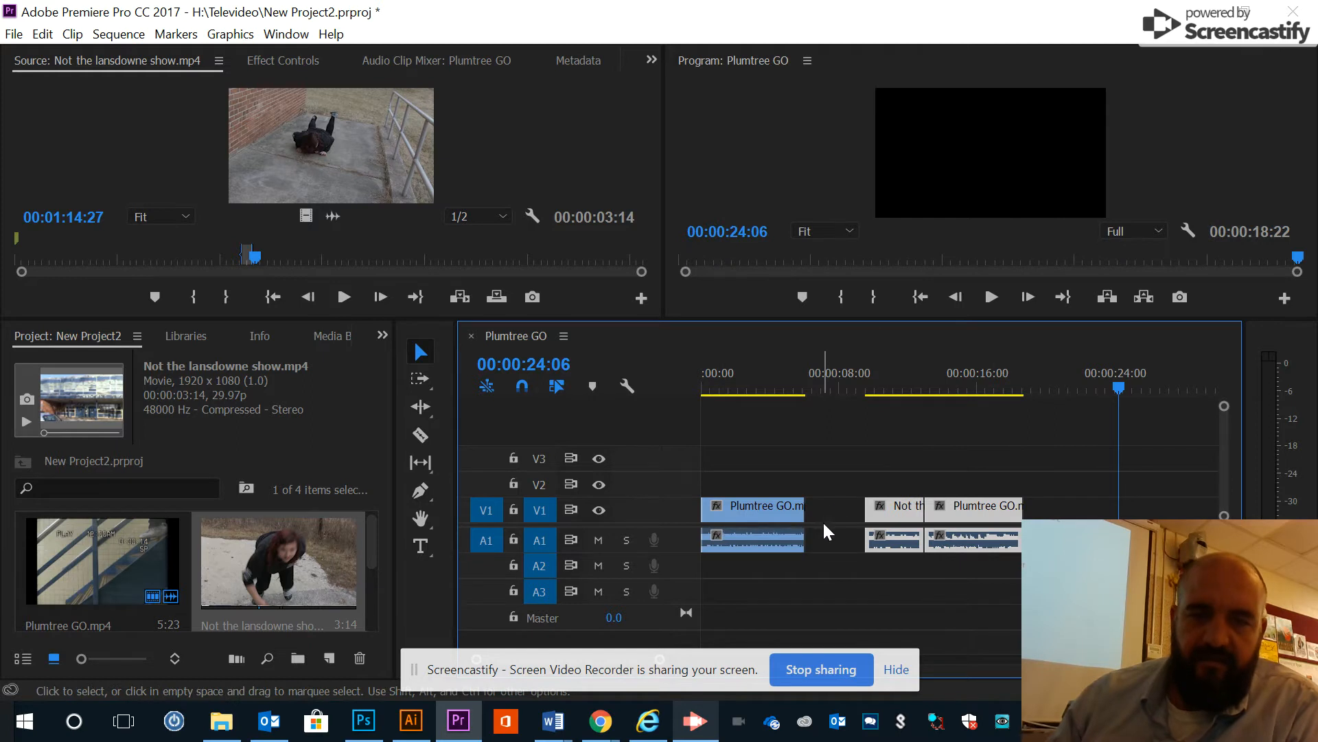
left_click_drag(805, 508, 837, 509)
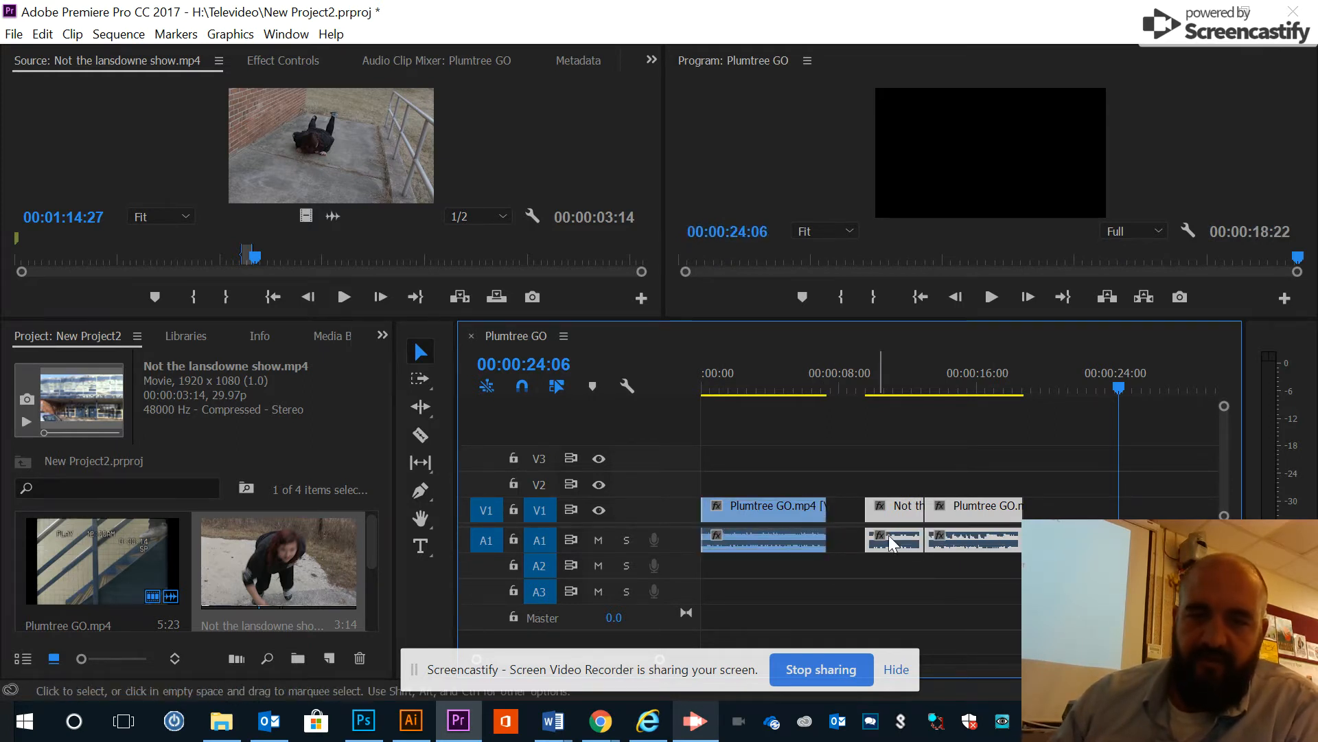
Step: Extend the start of the Not the lansdowne show.mp4 clip earlier, and ripple delete the gap before it
left_click(850, 513)
left_click_drag(870, 514, 843, 513)
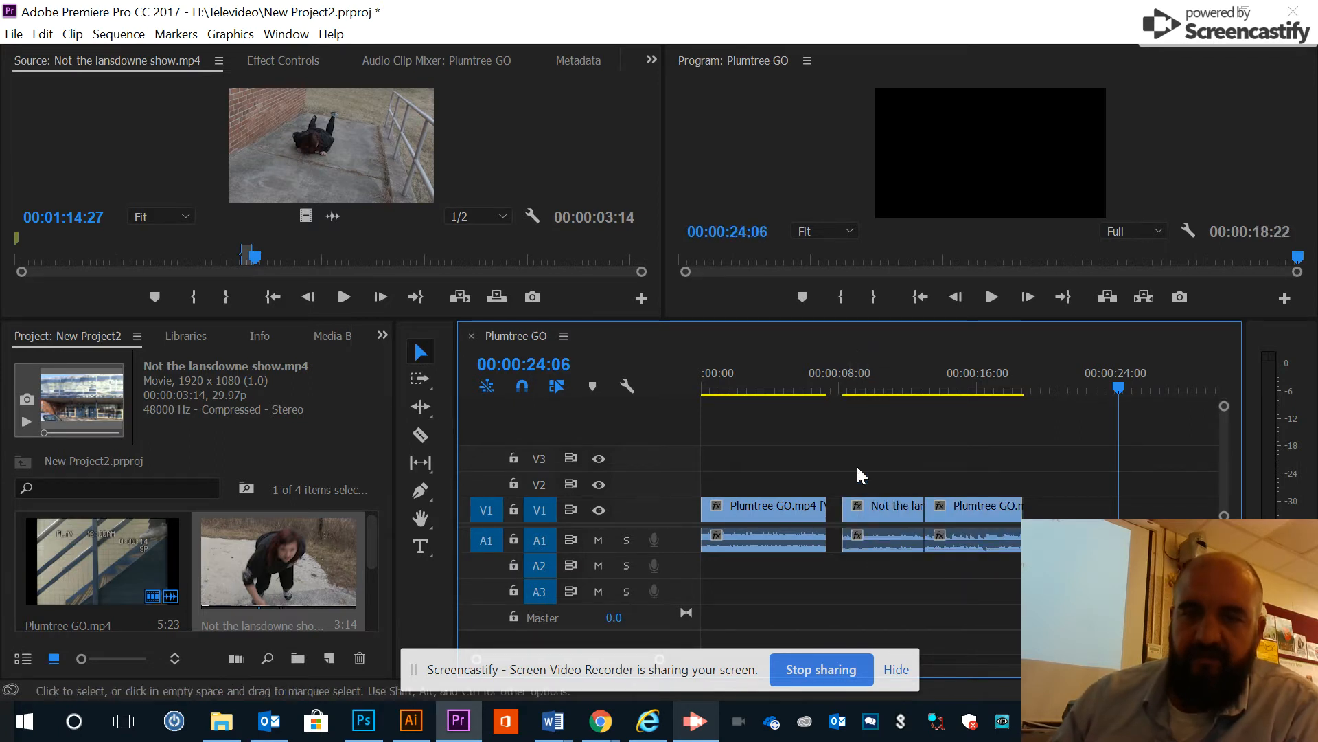
right_click(835, 513)
left_click(872, 526)
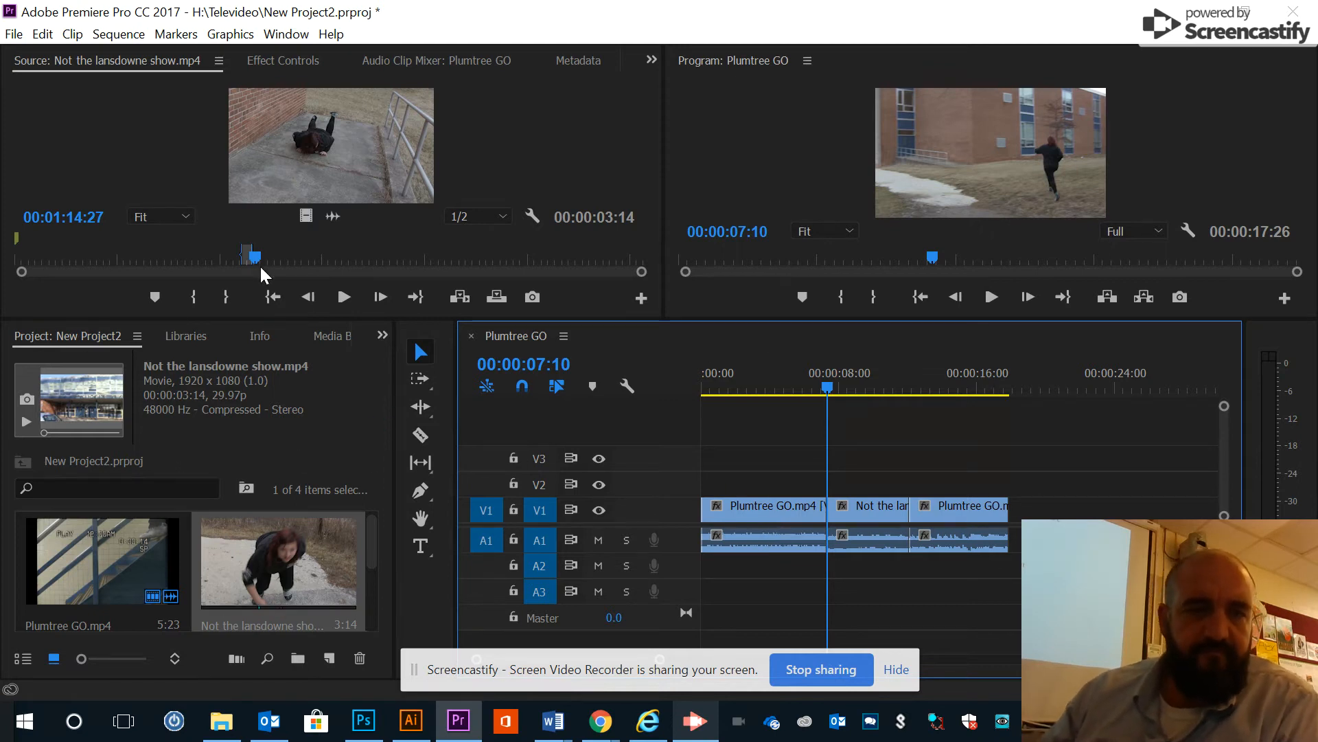
Step: Mark a new excerpt of Not the lansdowne show.mp4 in the Source monitor, from about 00:01:41:17 to 00:01:45:06
left_click_drag(257, 256, 341, 258)
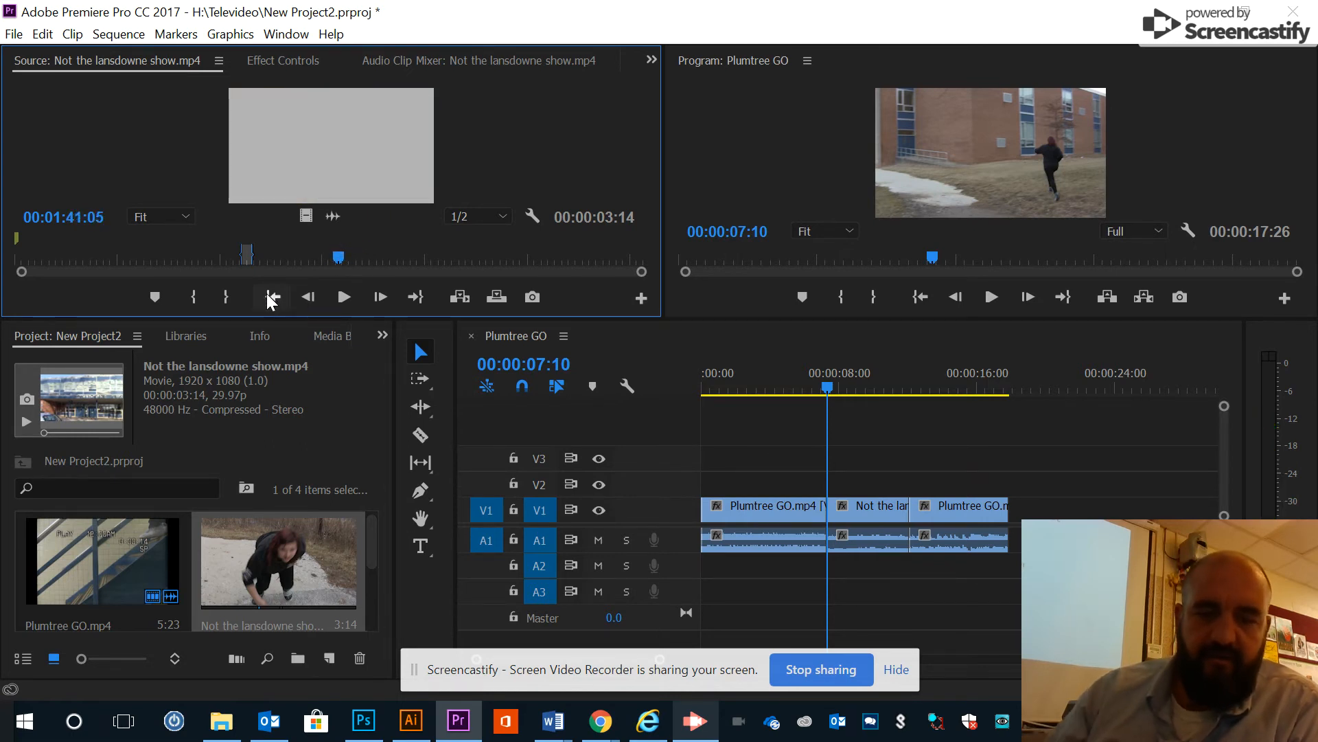
key("space")
key("space")
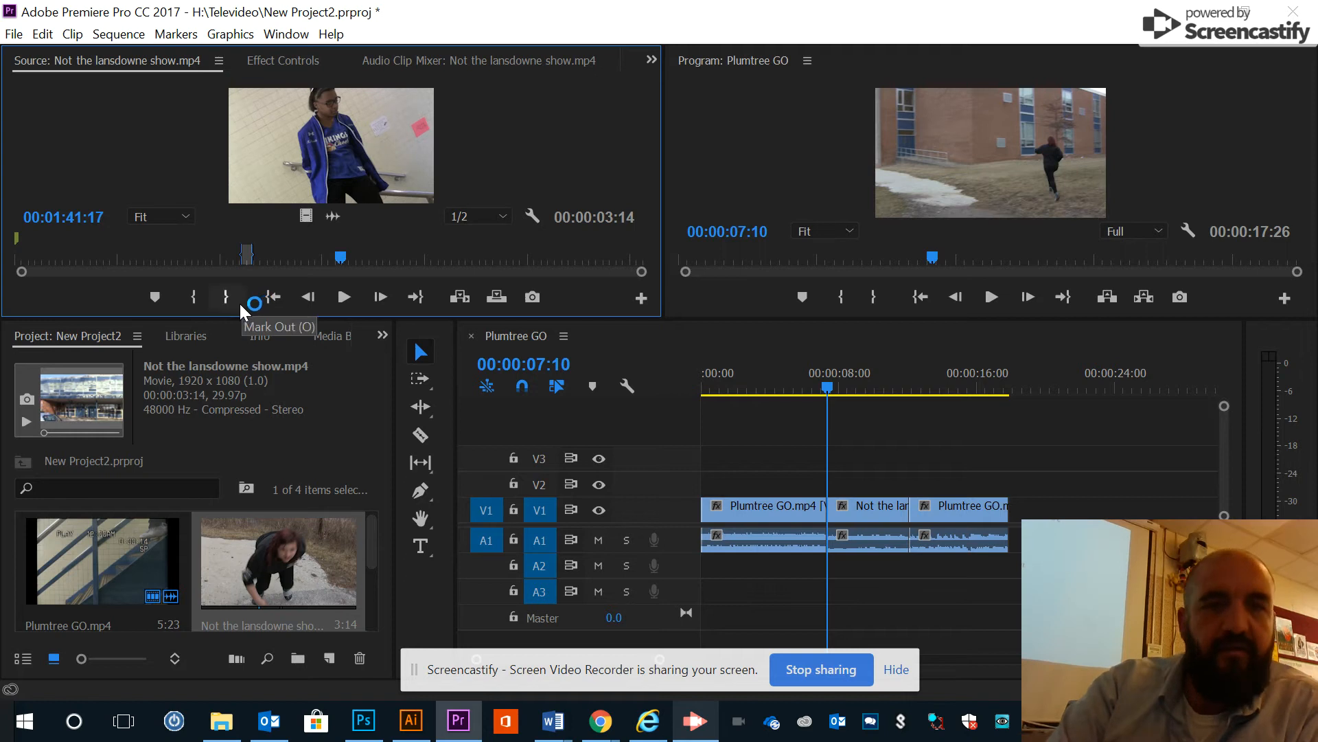
left_click(229, 302)
key("space")
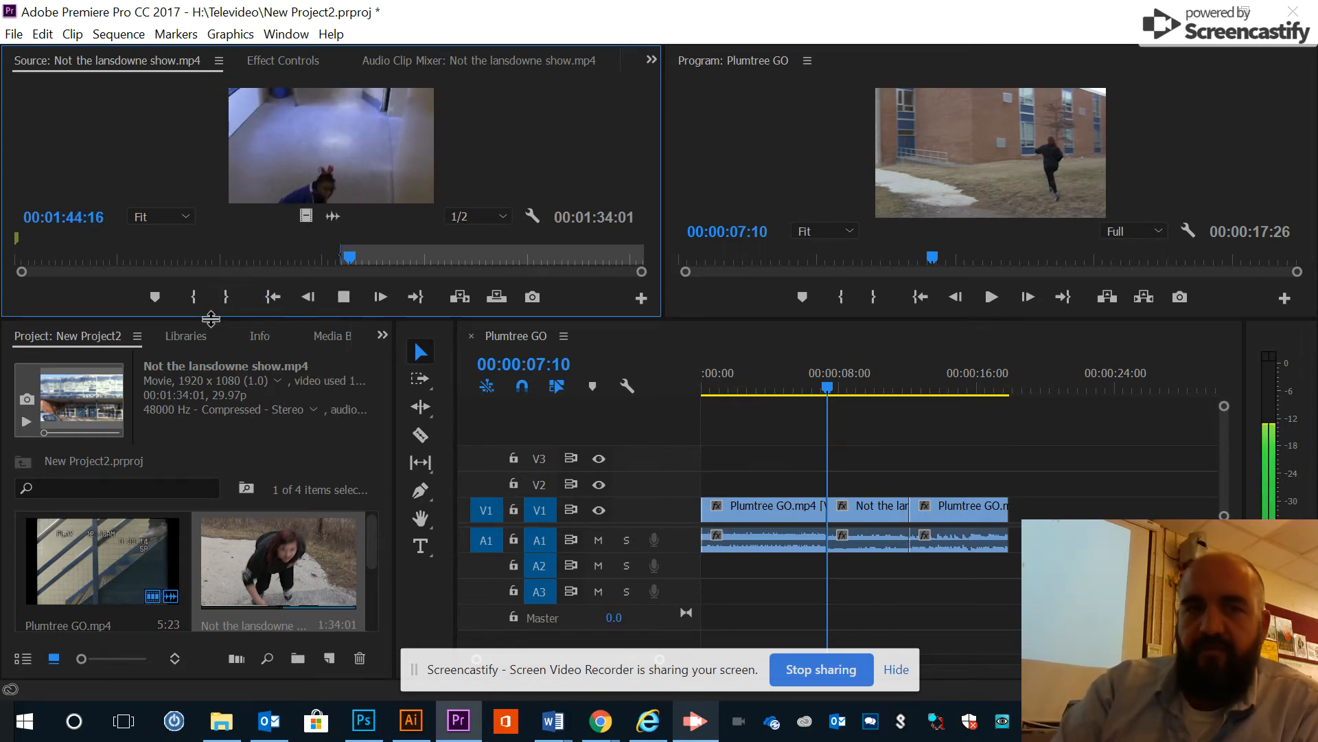
key("space")
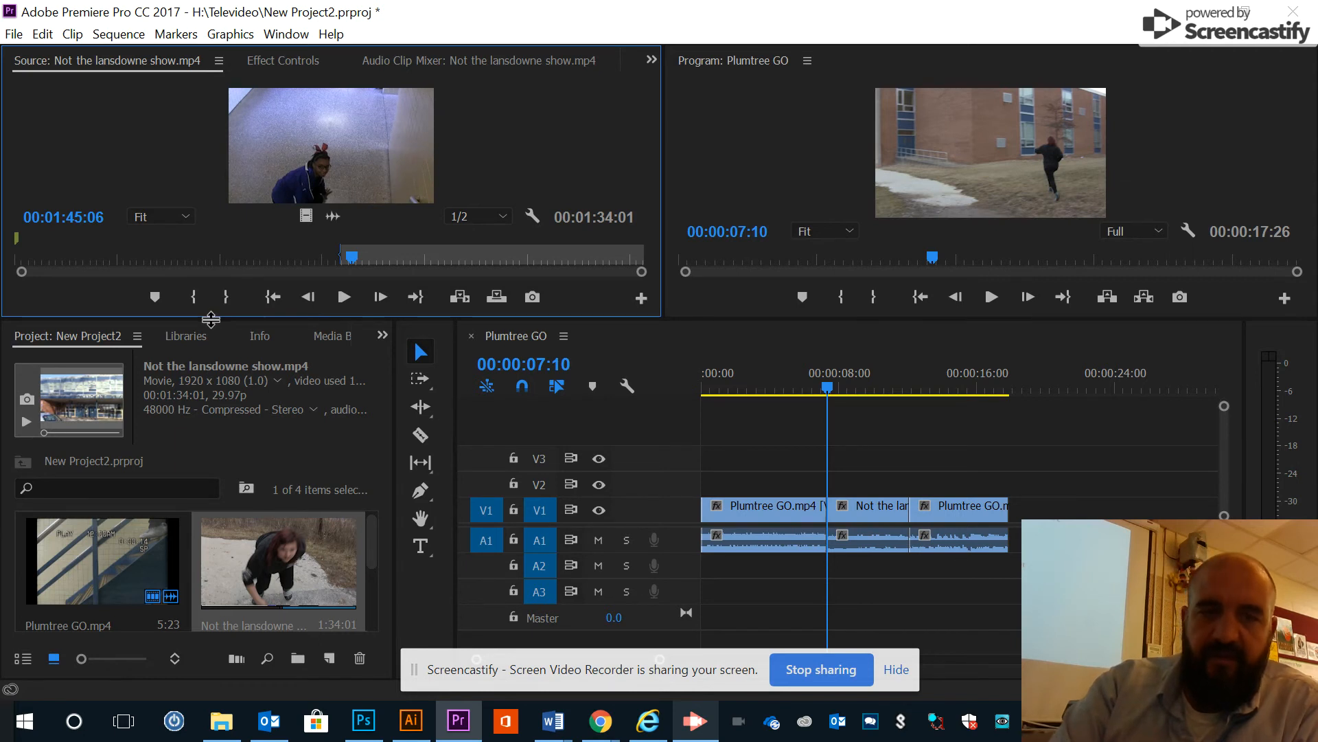
key("o")
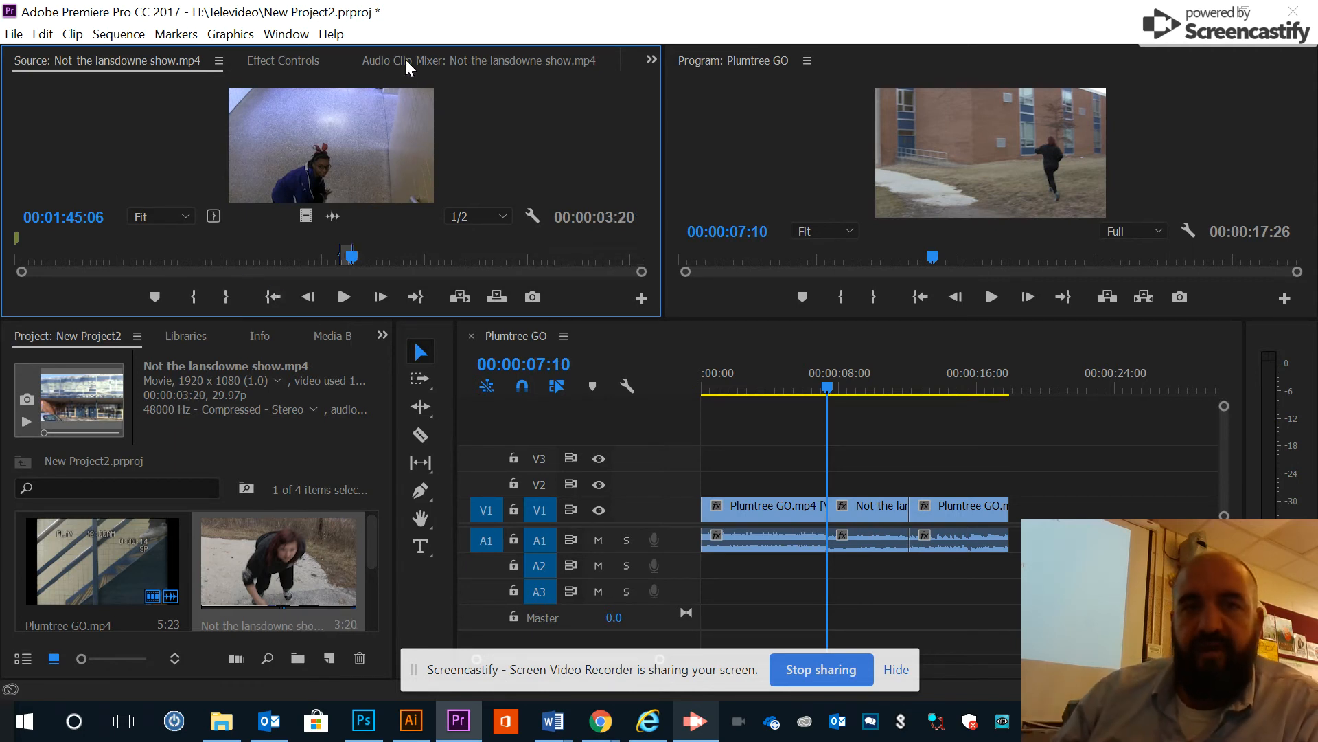
Step: Add the new Not the lansdowne show.mp4 excerpt directly after the last clip, and move the sequence playhead to 00:00:21:22
left_click_drag(879, 406, 1024, 508)
left_click_drag(839, 396, 1076, 411)
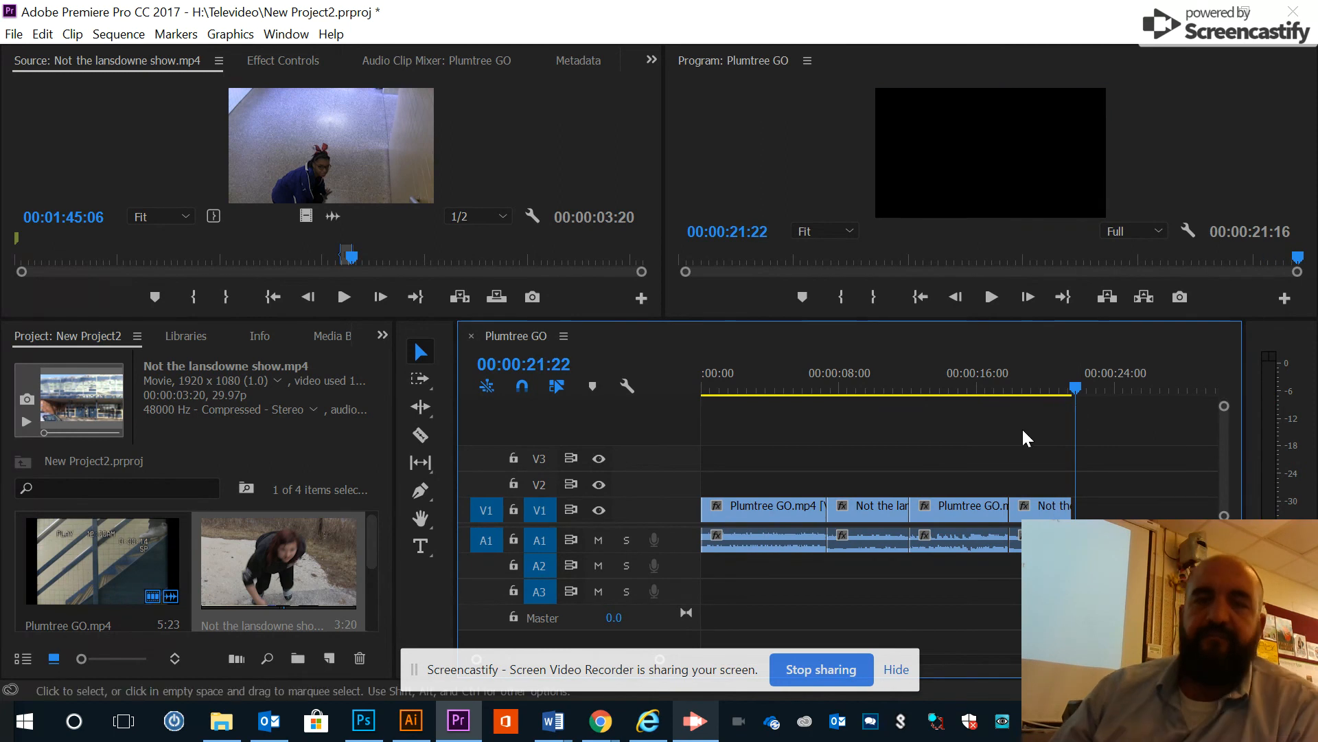